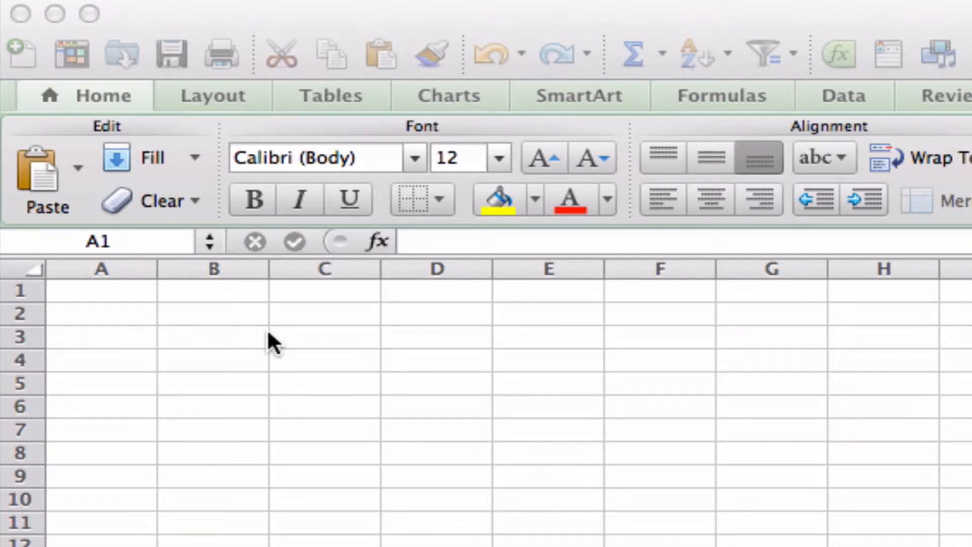
# Step: Enter the column headers "Diameter (cm)" in A1 and "Radius (cm)" in B1
pyautogui.click(127, 292)
pyautogui.write('Di')
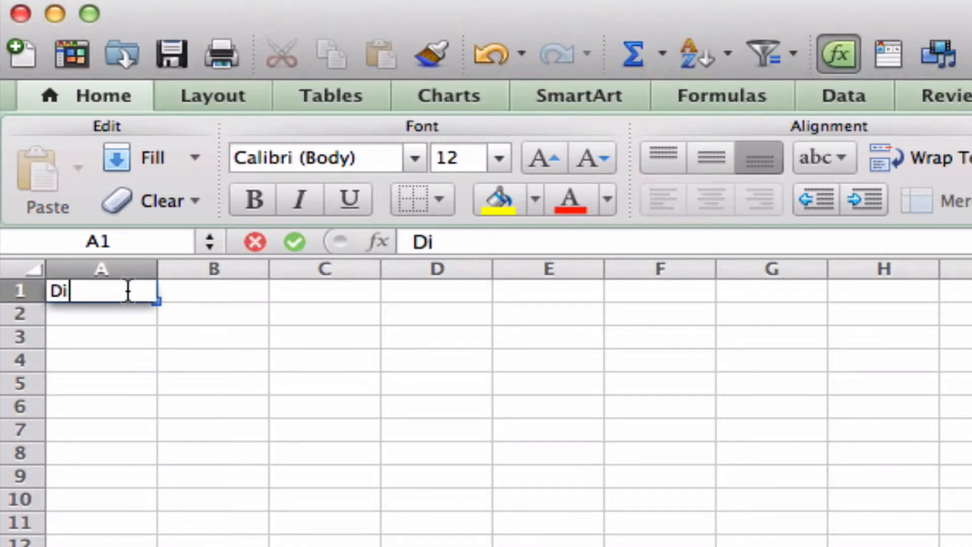
pyautogui.write('ameter')
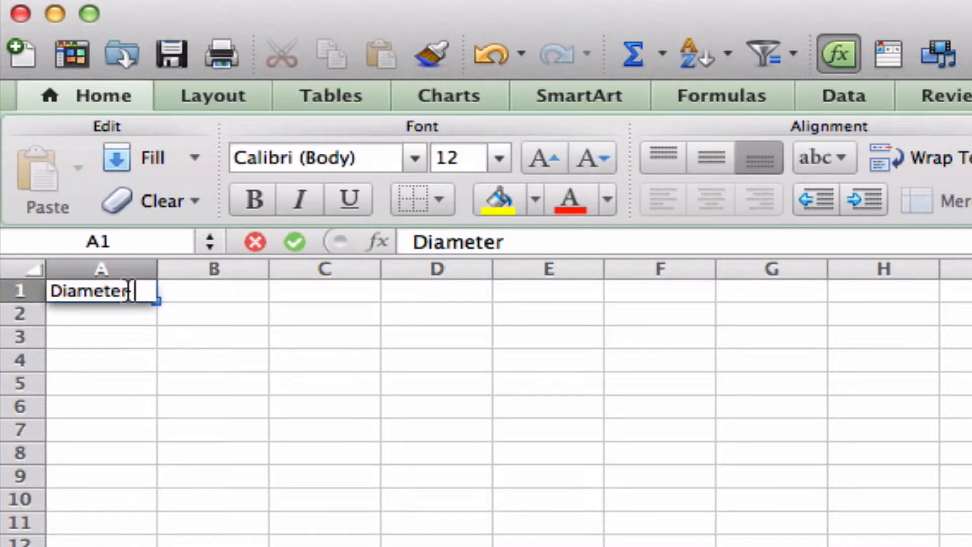
pyautogui.write(' (cm)')
pyautogui.press('Tab')
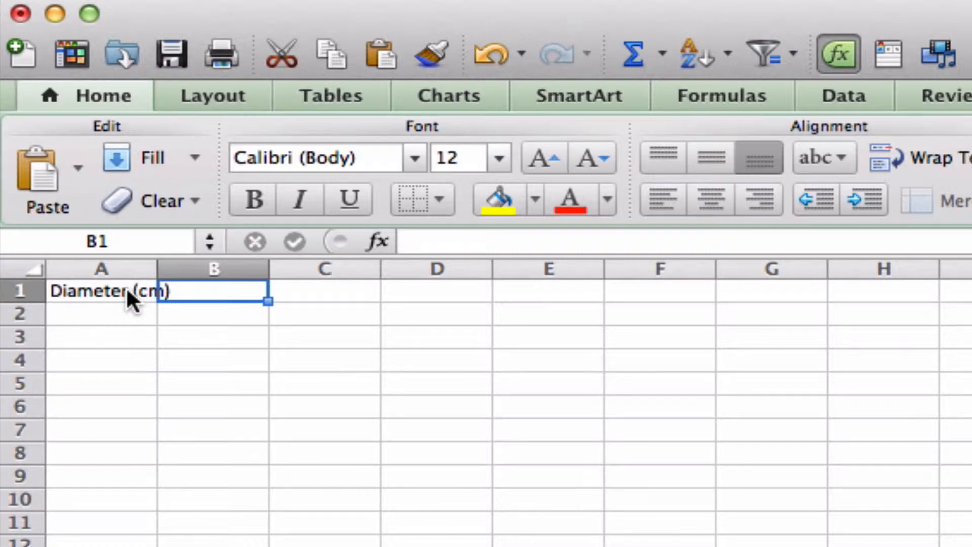
pyautogui.write('Radius (cm)')
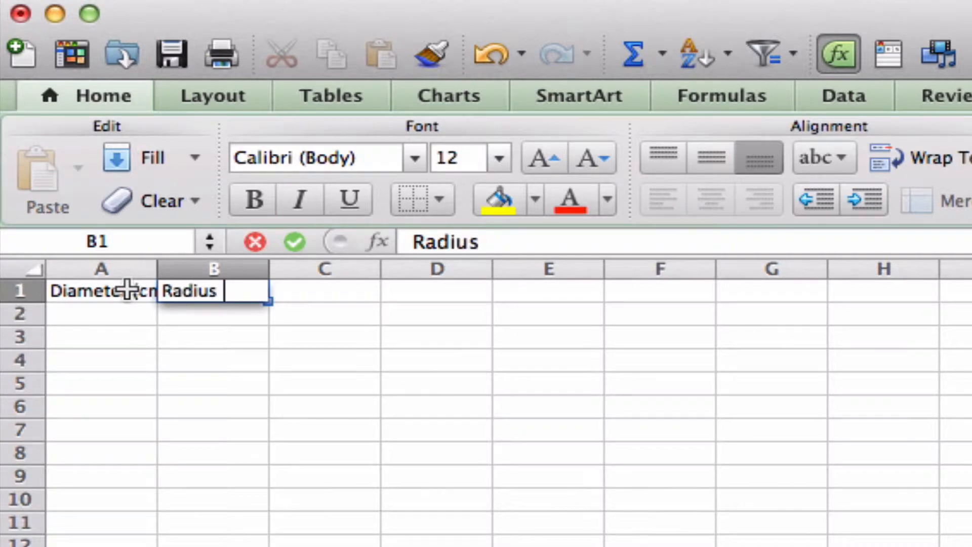
pyautogui.press('Tab')
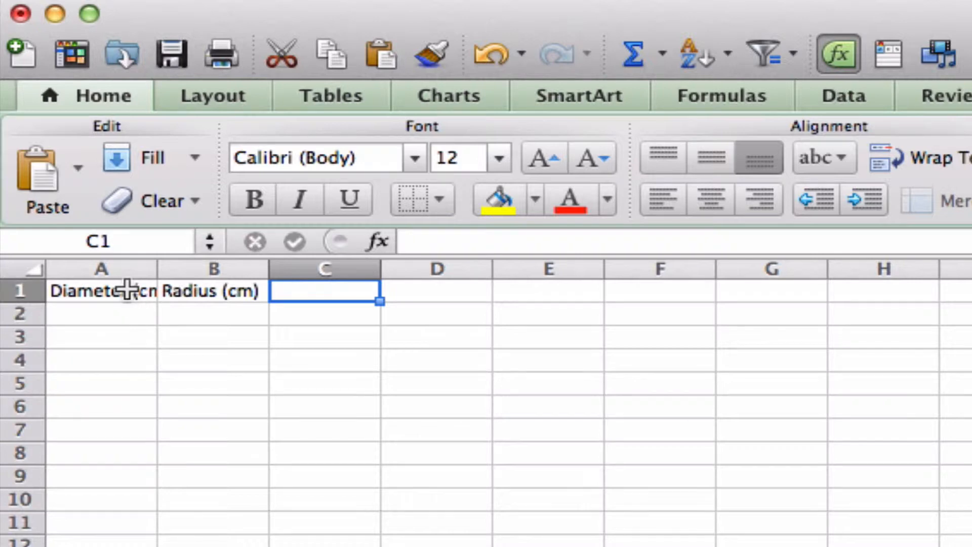
# Step: Enter the column header "Experminental are (cm)" in C1
pyautogui.write('Expermine')
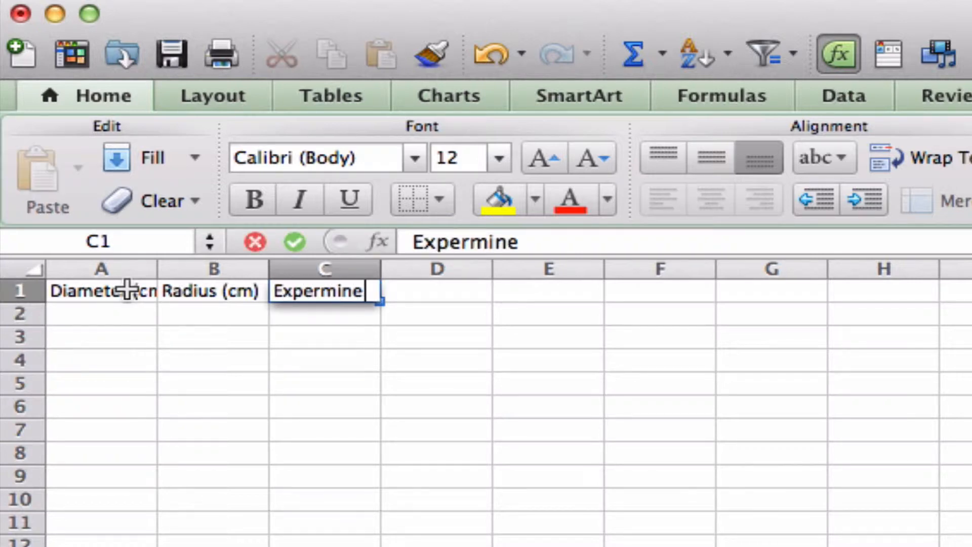
pyautogui.write('ntal ar')
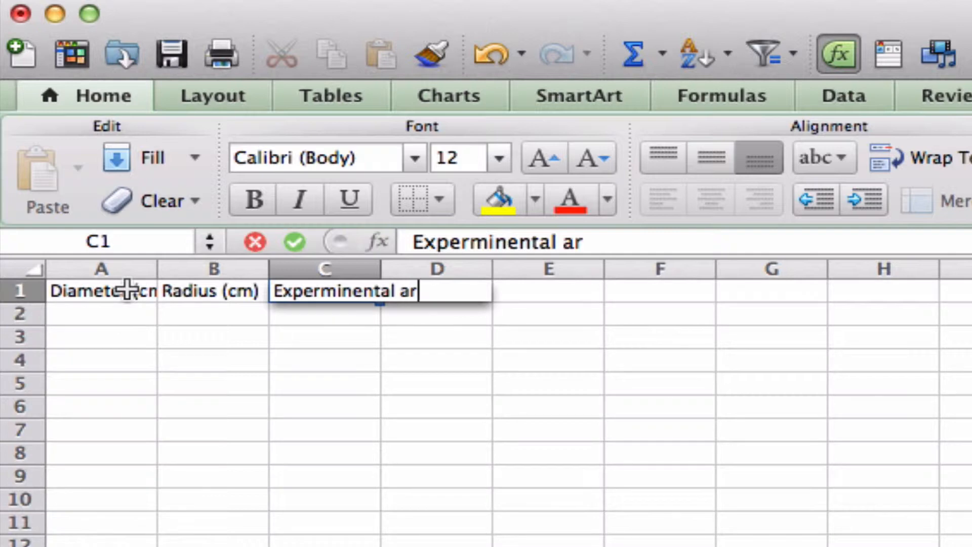
pyautogui.write('e (cm)')
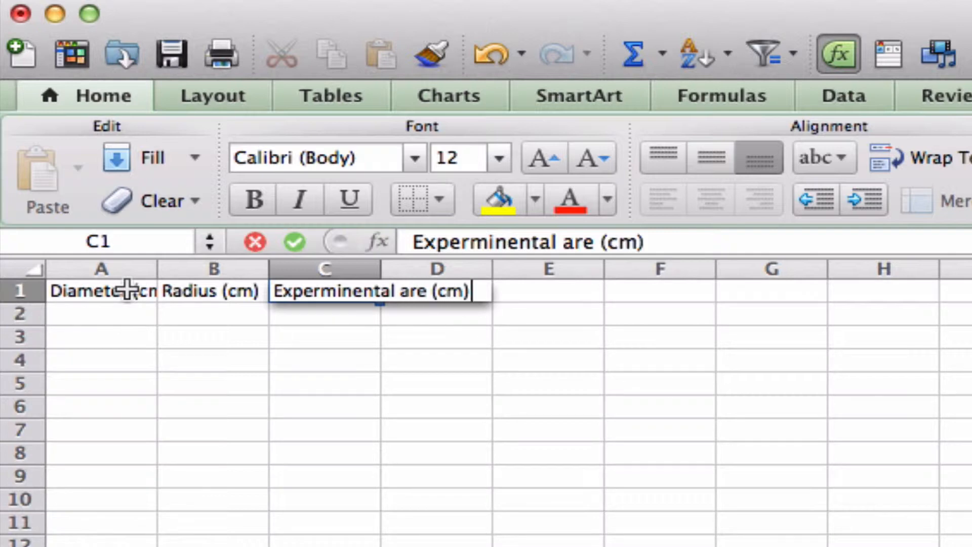
pyautogui.press('Tab')
# Step: Enter the column header "Theoretical area (cm^2)" in D1
pyautogui.write('Theo')
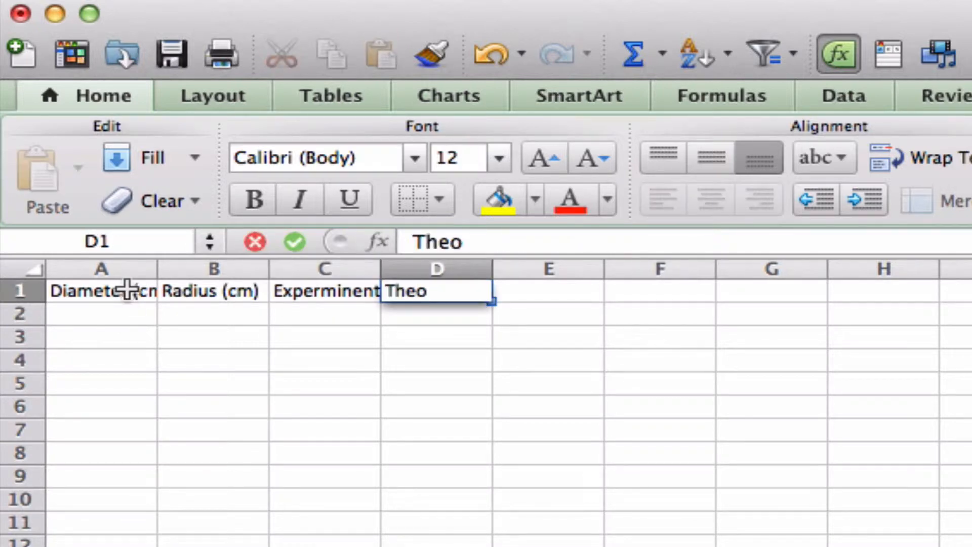
pyautogui.write('retical ')
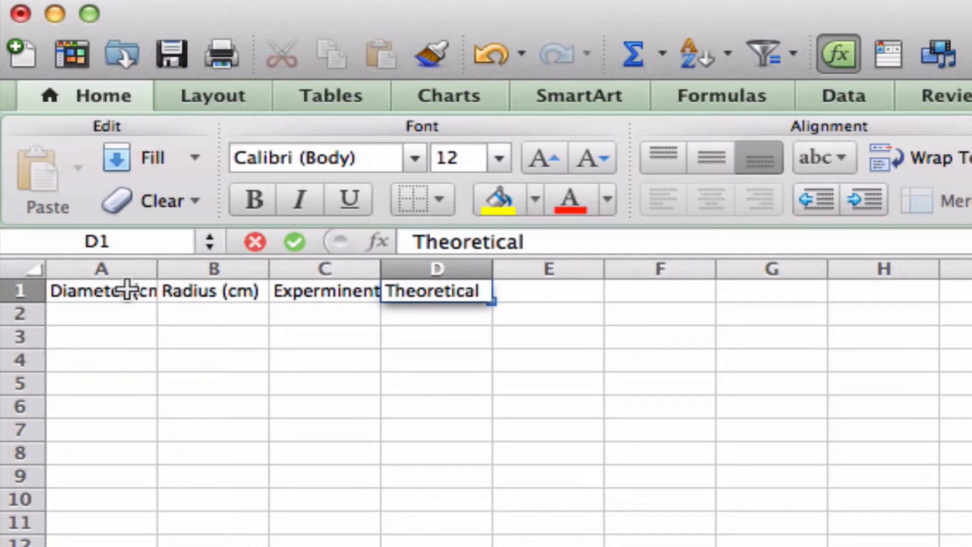
pyautogui.write('are')
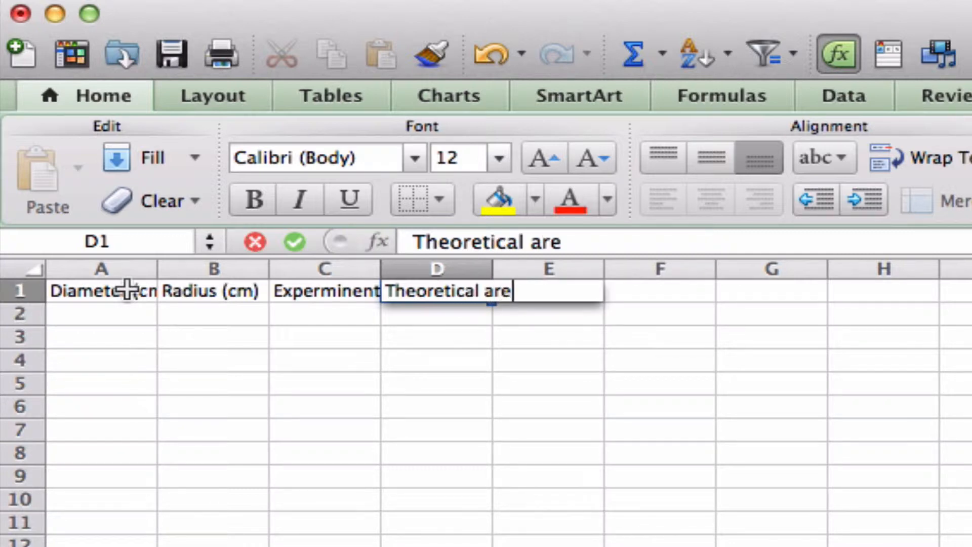
pyautogui.write('a (cm)')
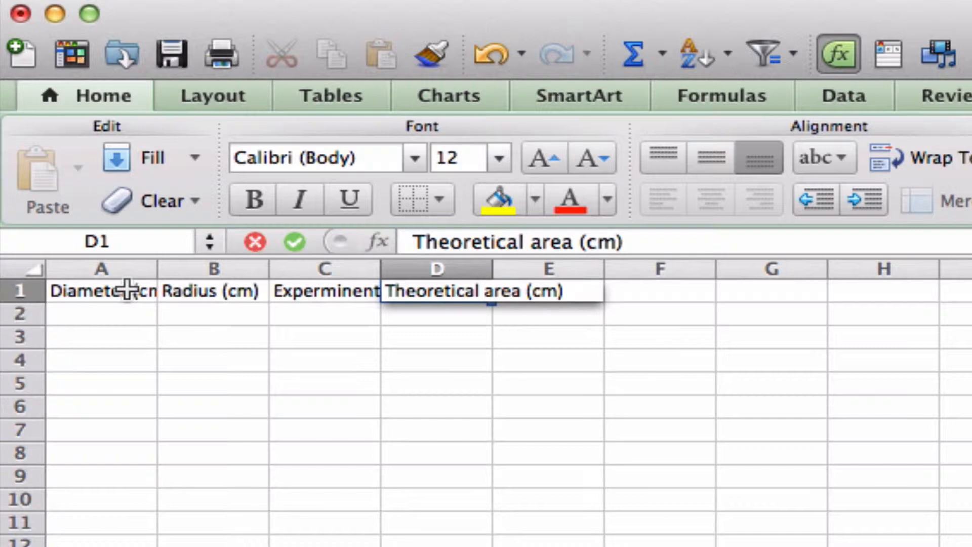
pyautogui.press('BackSpace')
pyautogui.write('^2)')
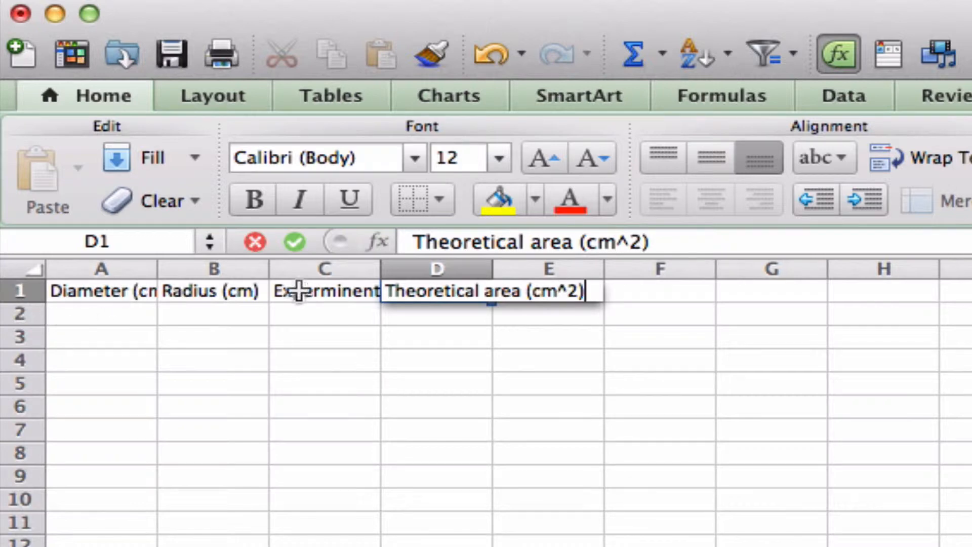
# Step: Change the unit in the C1 header to cm^2, leaving the rest of its text as is
pyautogui.click(327, 289)
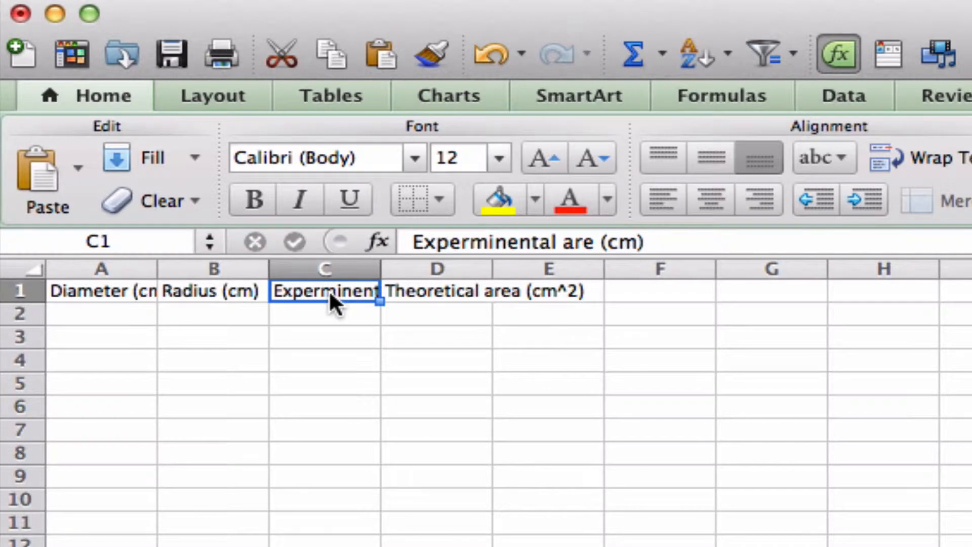
pyautogui.click(633, 244)
pyautogui.write('^')
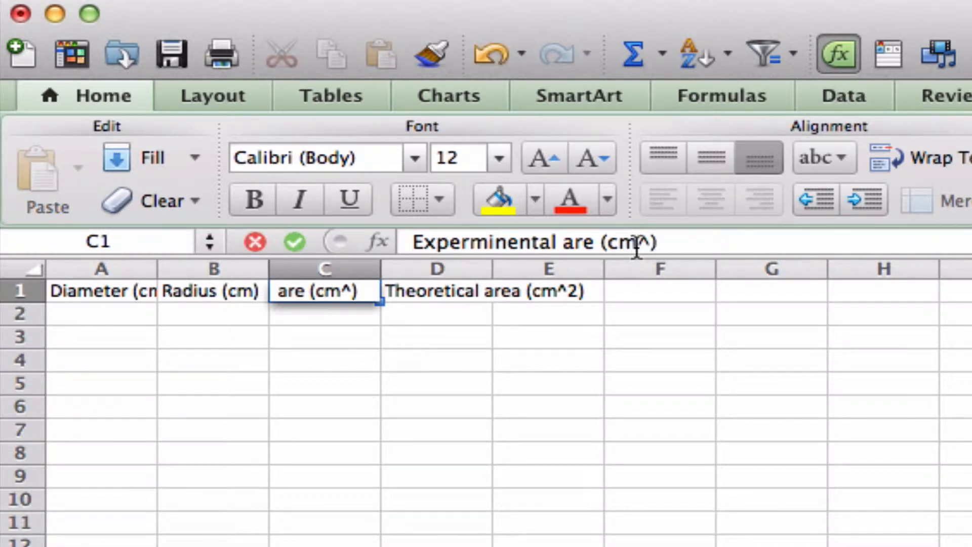
pyautogui.write('2')
# Step: Enter the diameters 1, 2, 3, 4 and 5 in cells A2 to A6
pyautogui.click(108, 308)
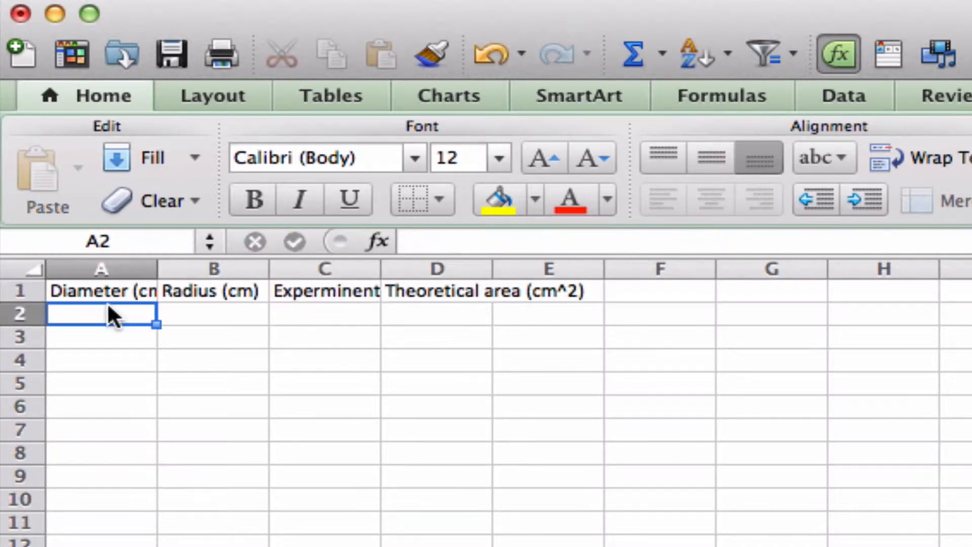
pyautogui.write('1')
pyautogui.press('Return')
pyautogui.write('2')
pyautogui.press('Return')
pyautogui.write('3')
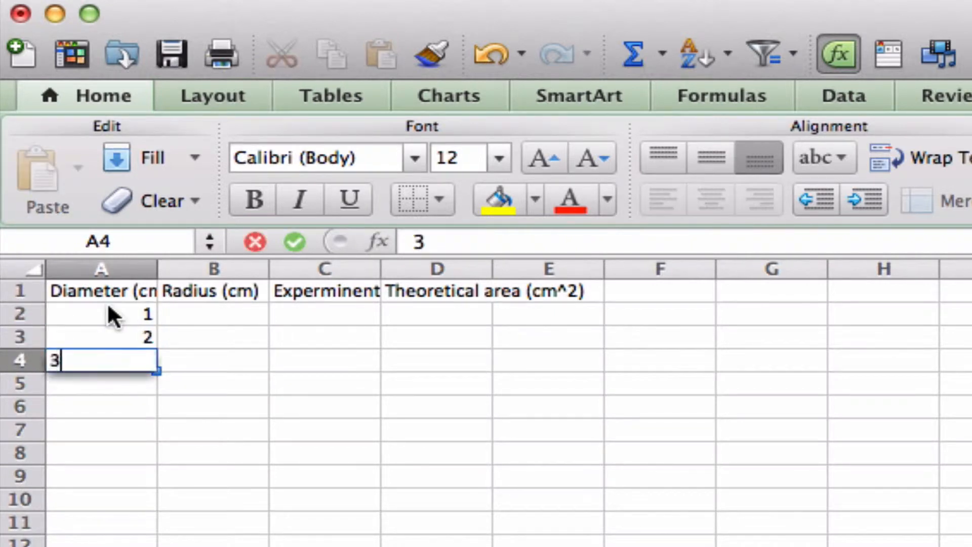
pyautogui.press('Return')
pyautogui.write('4')
pyautogui.press('Return')
pyautogui.write('5')
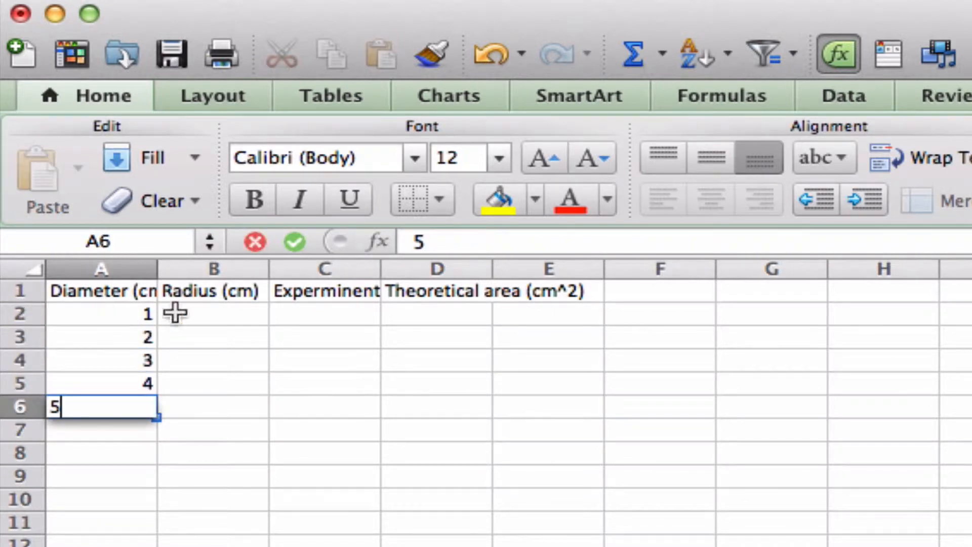
# Step: Calculate the radius in B2 with the formula =a2/2 and fill it down to B6
pyautogui.click(247, 318)
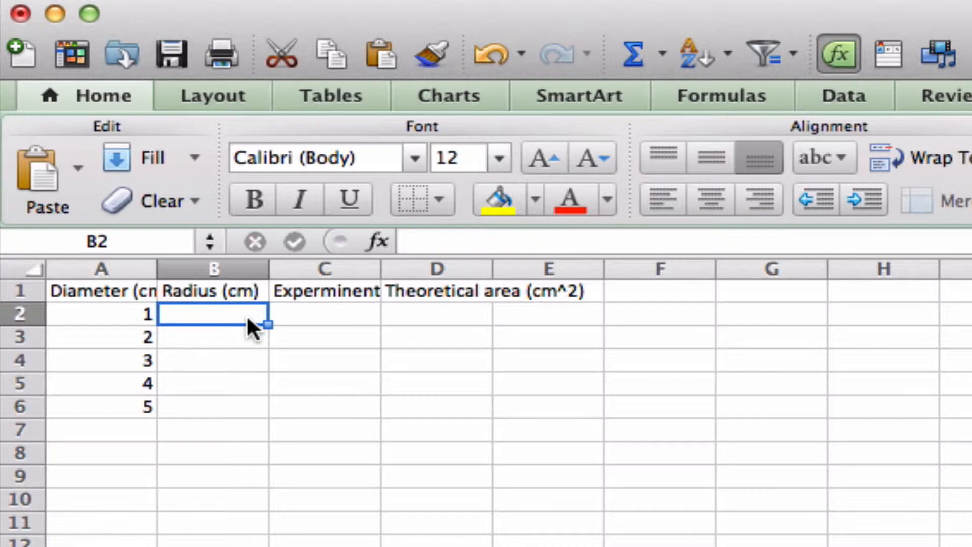
pyautogui.write('=')
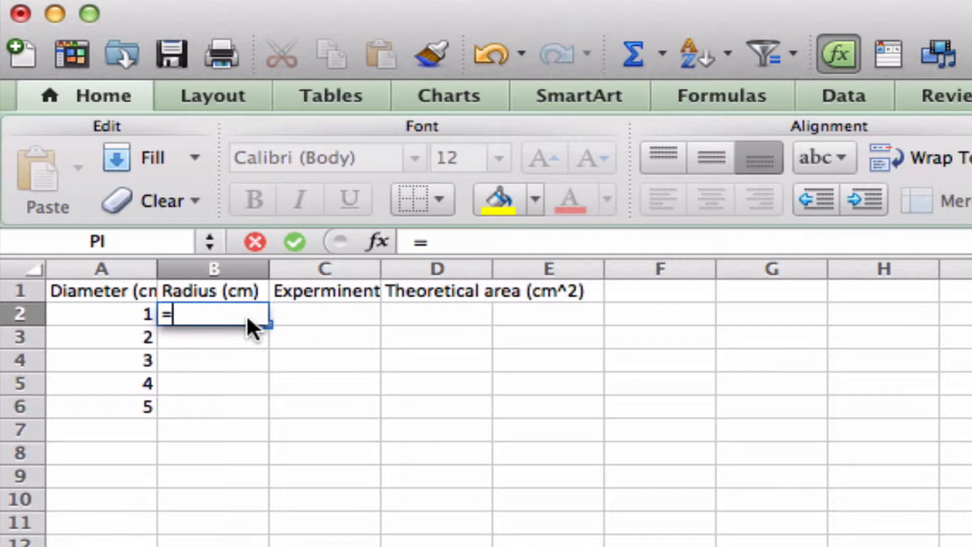
pyautogui.write('a2')
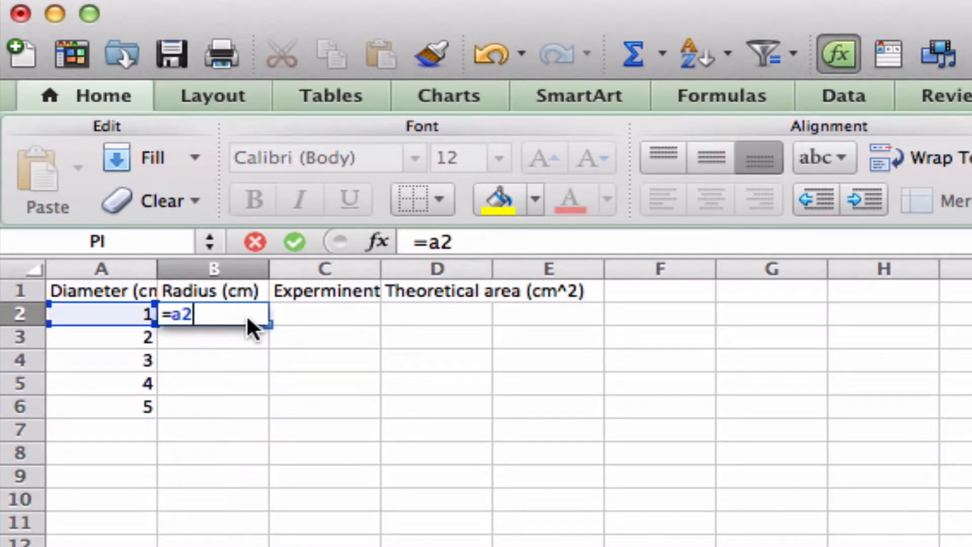
pyautogui.write('/2')
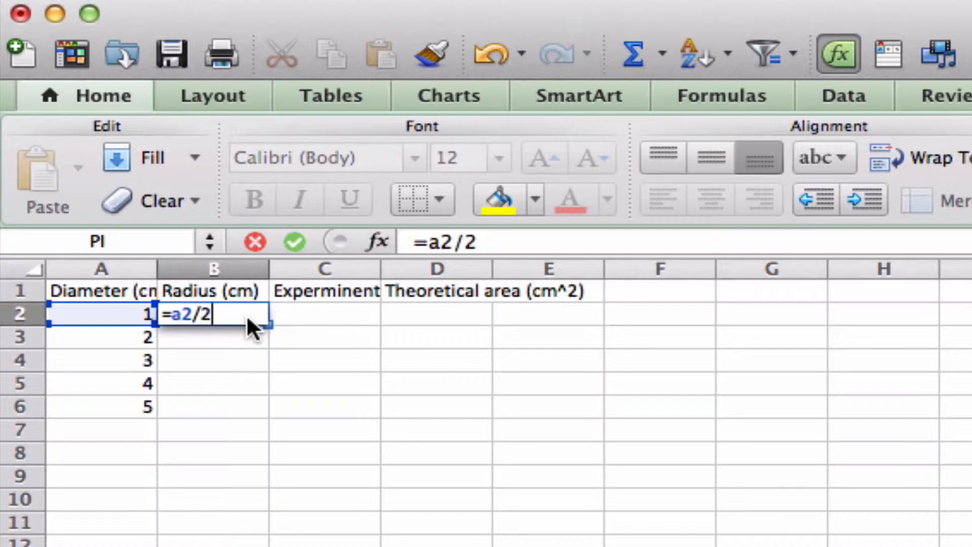
pyautogui.press('Return')
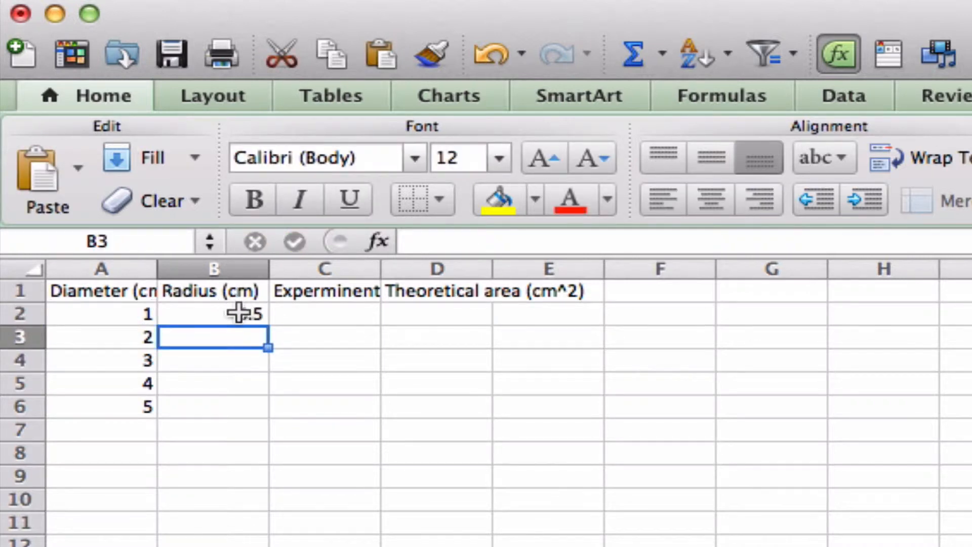
pyautogui.click(243, 313)
pyautogui.moveTo(268, 325); pyautogui.dragTo(273, 415)
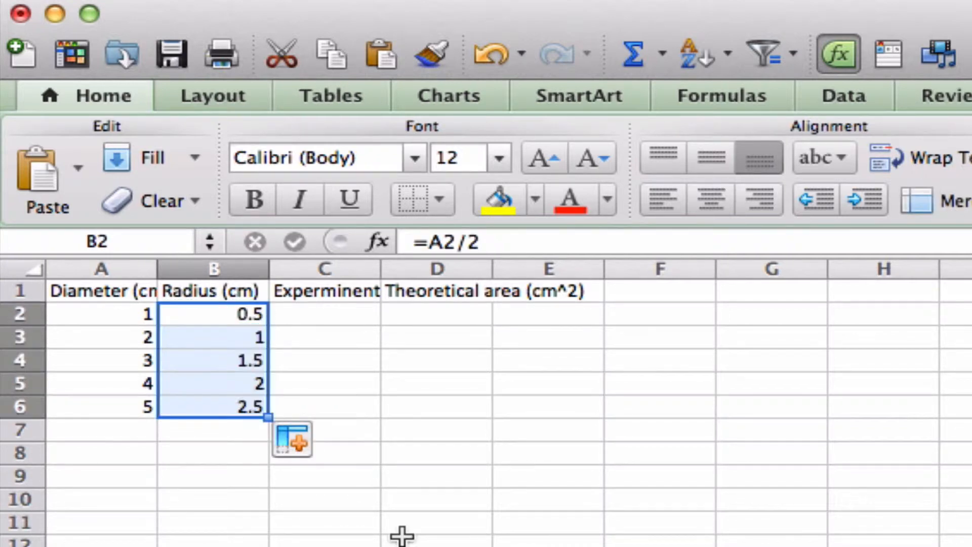
# Step: Enter the experimental areas .75, 3, 6.75, 12 and 18.75 in cells C2 to C6
pyautogui.click(359, 315)
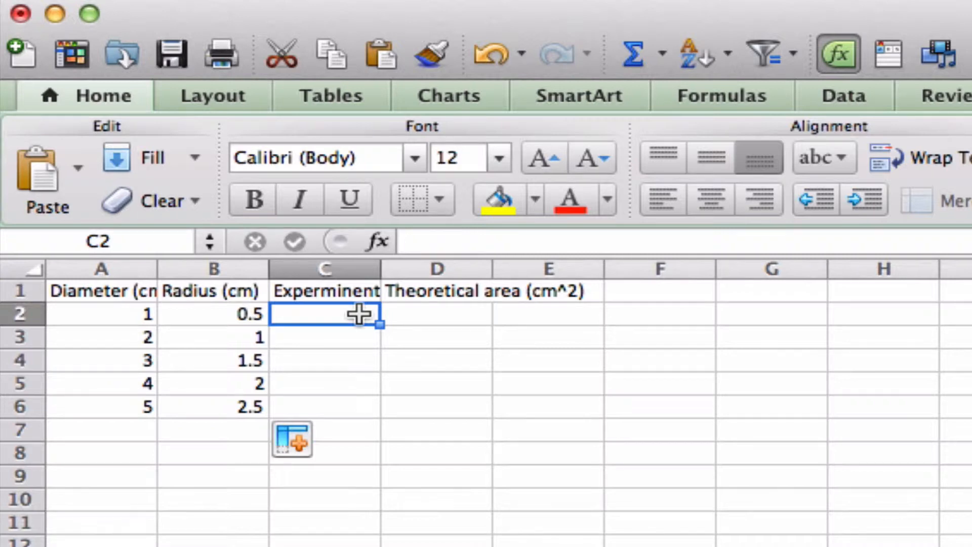
pyautogui.write('.75')
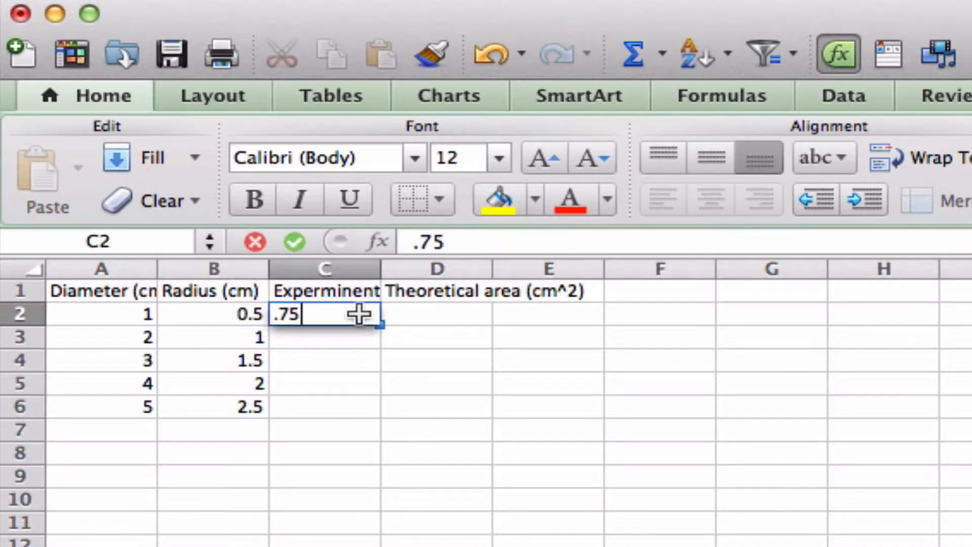
pyautogui.press('Return')
pyautogui.write('3')
pyautogui.press('Return')
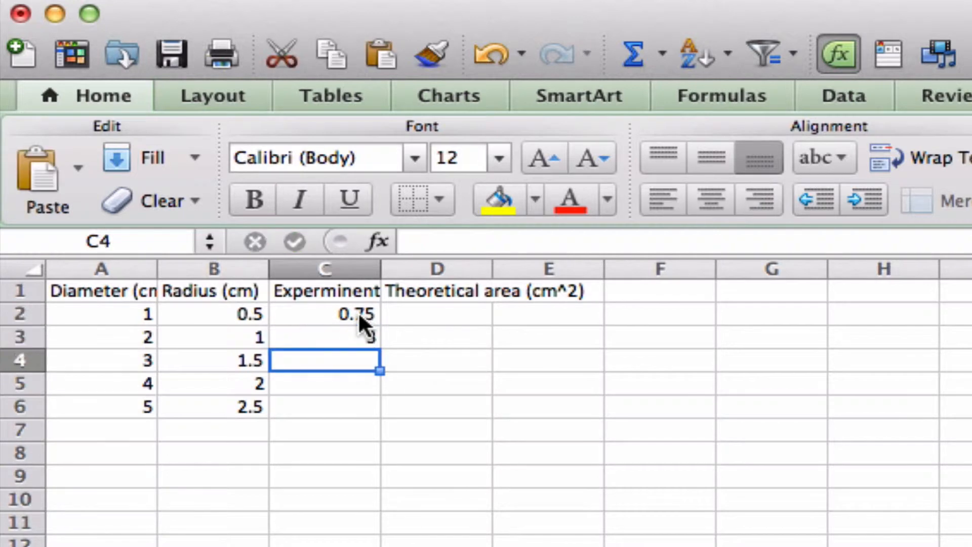
pyautogui.write('6.7')
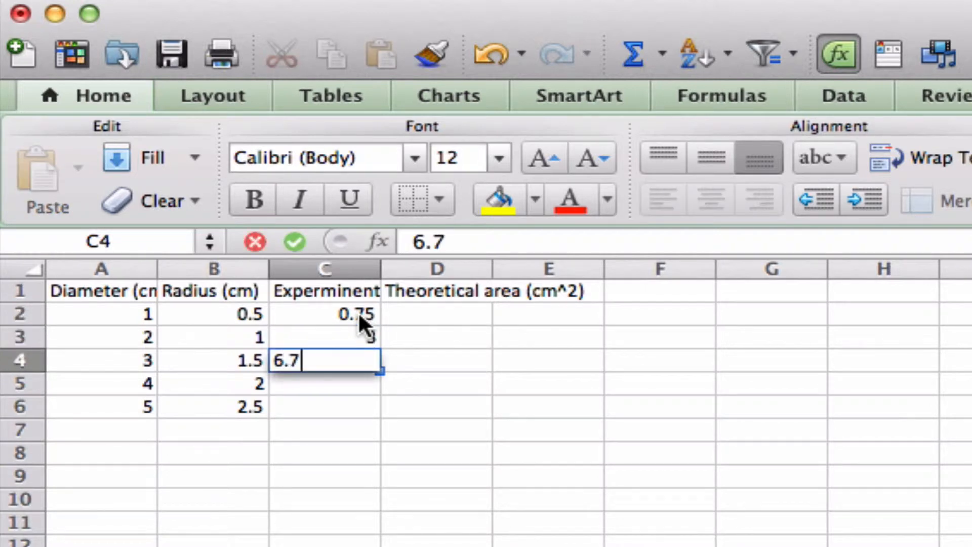
pyautogui.write('5')
pyautogui.press('Return')
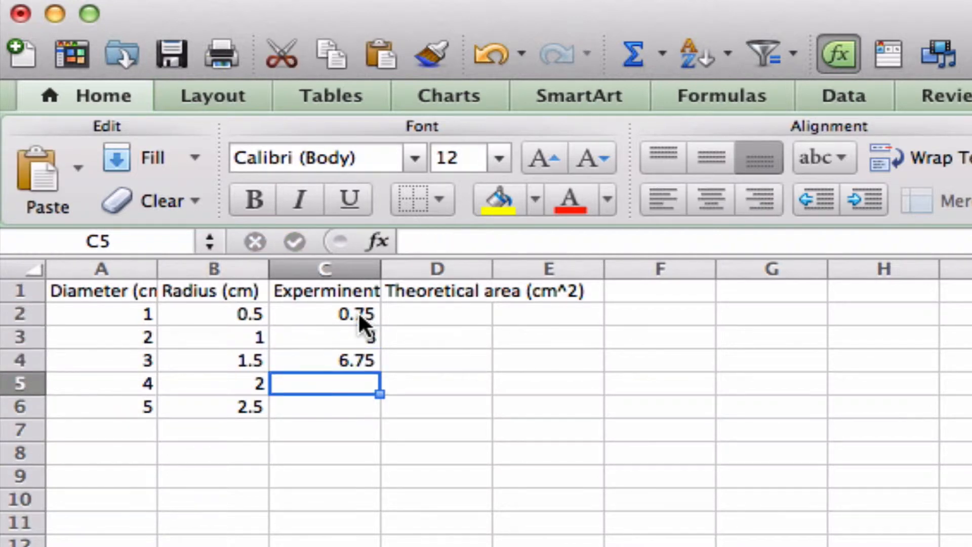
pyautogui.write('12')
pyautogui.press('Return')
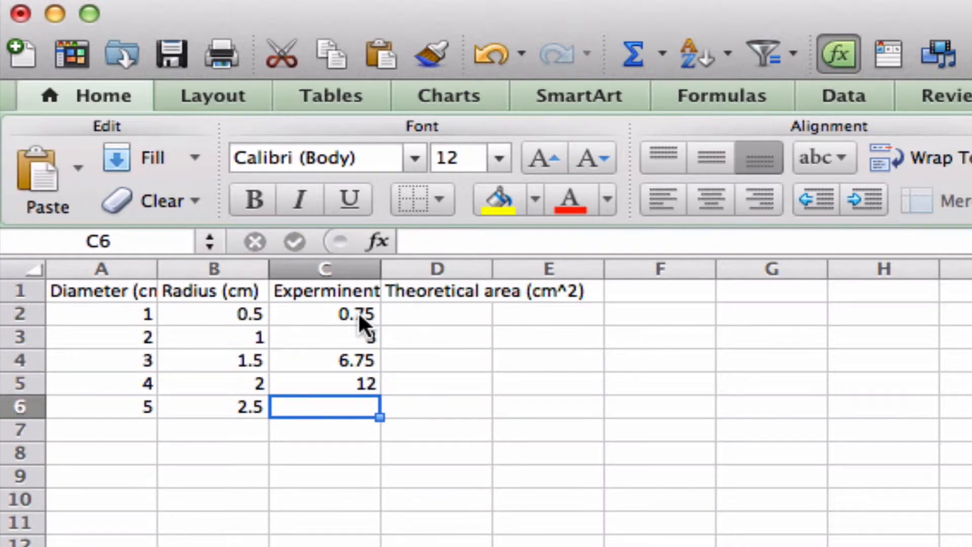
pyautogui.write('18.')
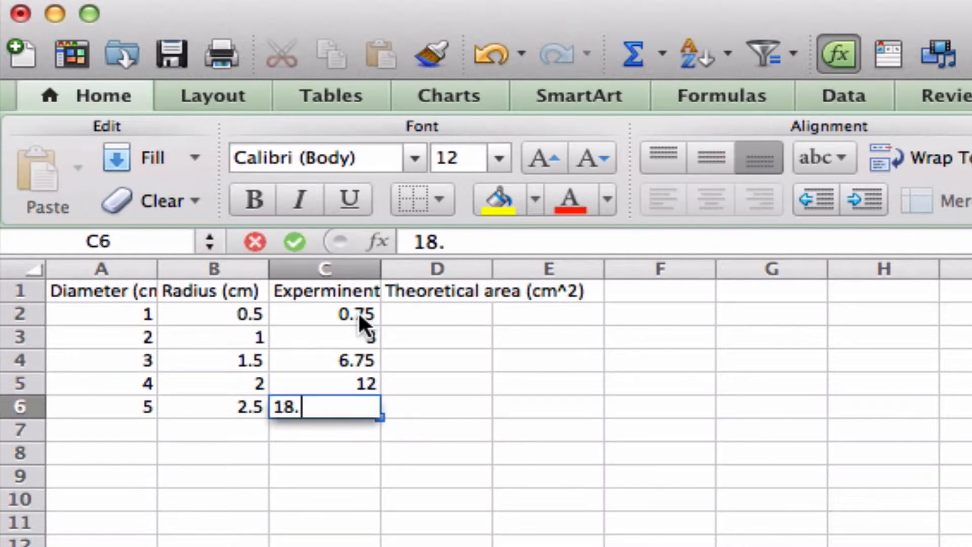
pyautogui.write('75')
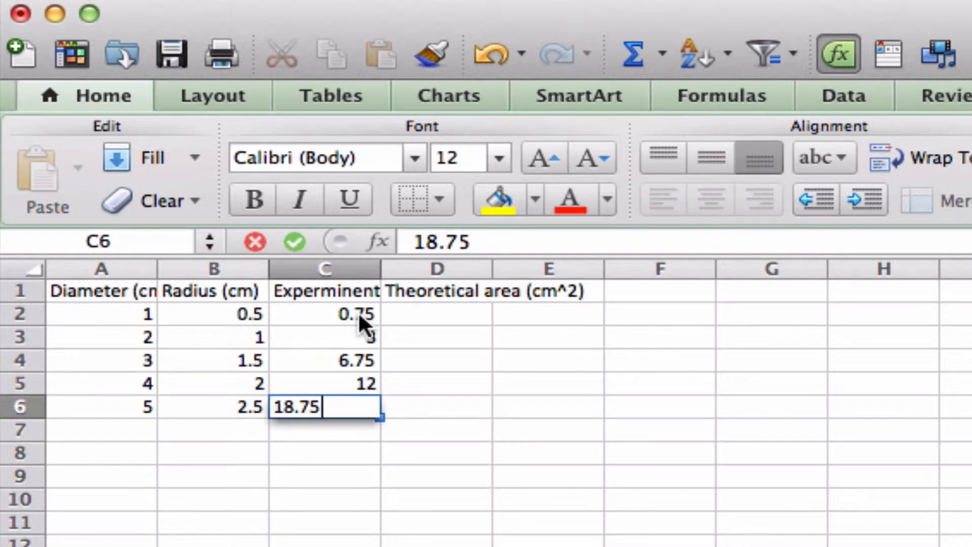
# Step: Calculate the theoretical area in D2 with the formula =PI()*B2^2 and fill it down to D6
pyautogui.click(425, 316)
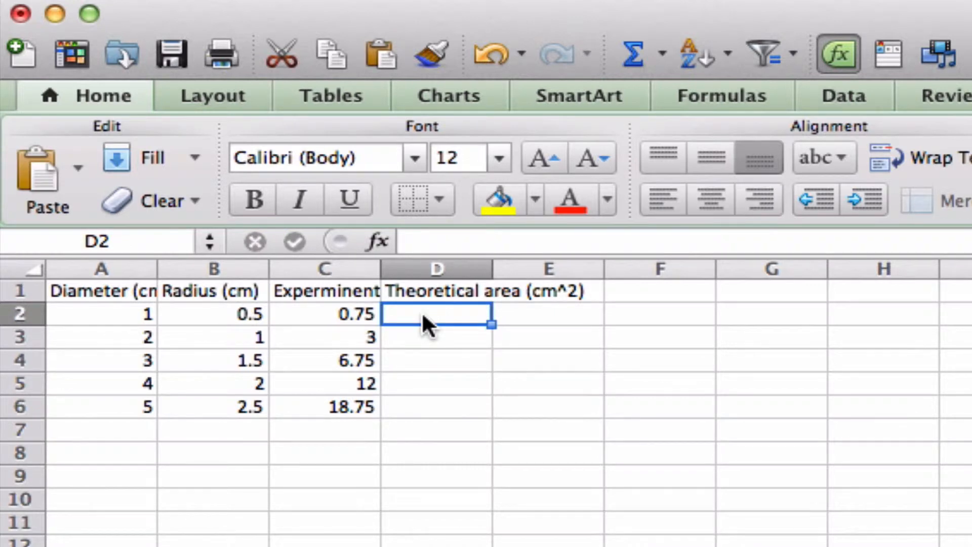
pyautogui.write('=')
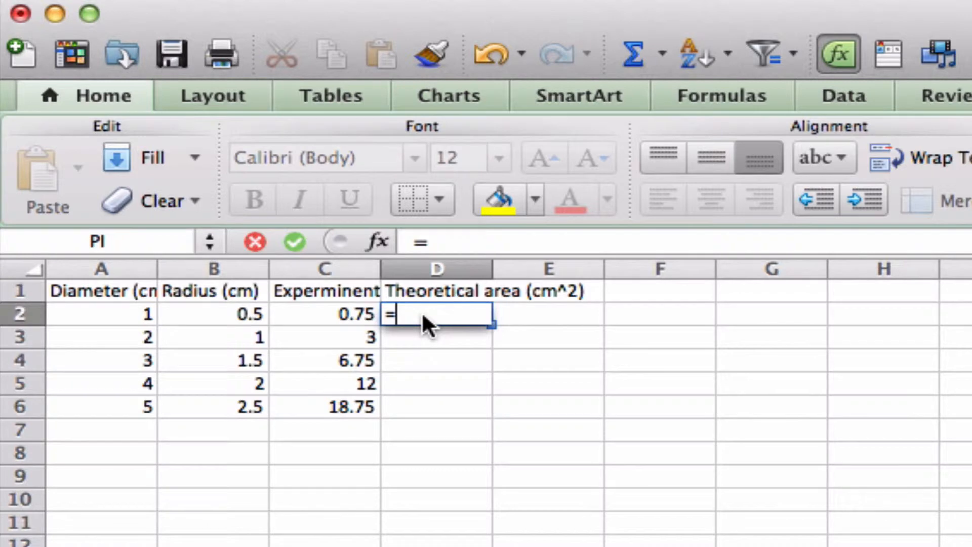
pyautogui.write('pl')
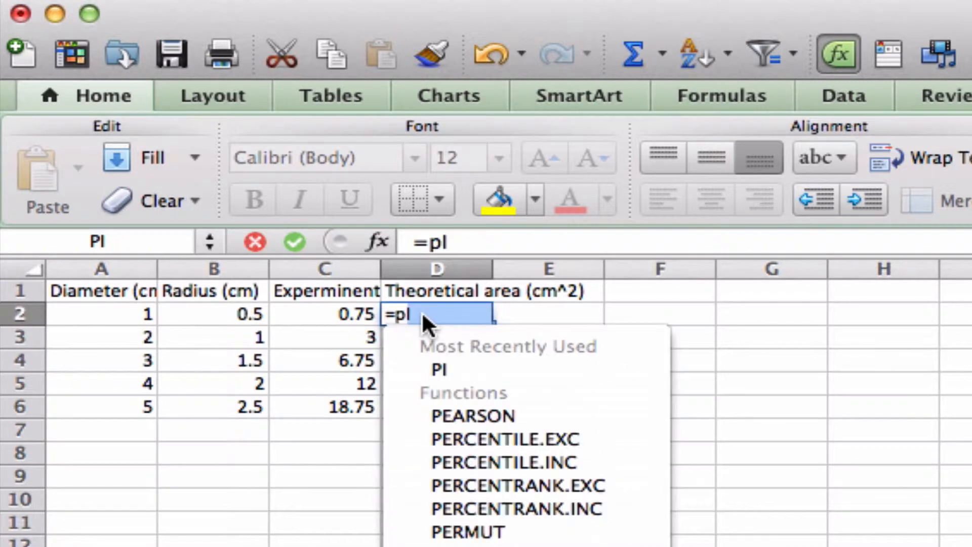
pyautogui.click(442, 360)
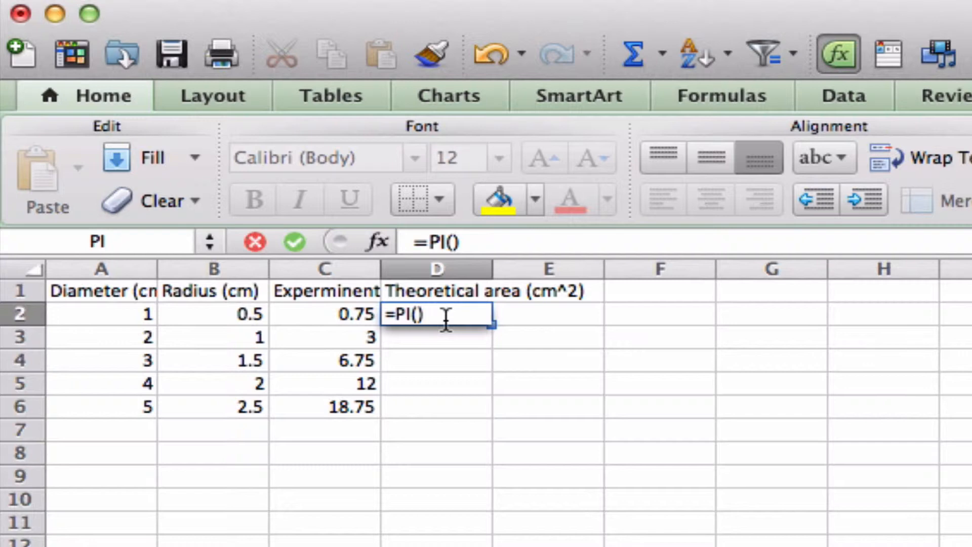
pyautogui.write('*')
pyautogui.click(208, 316)
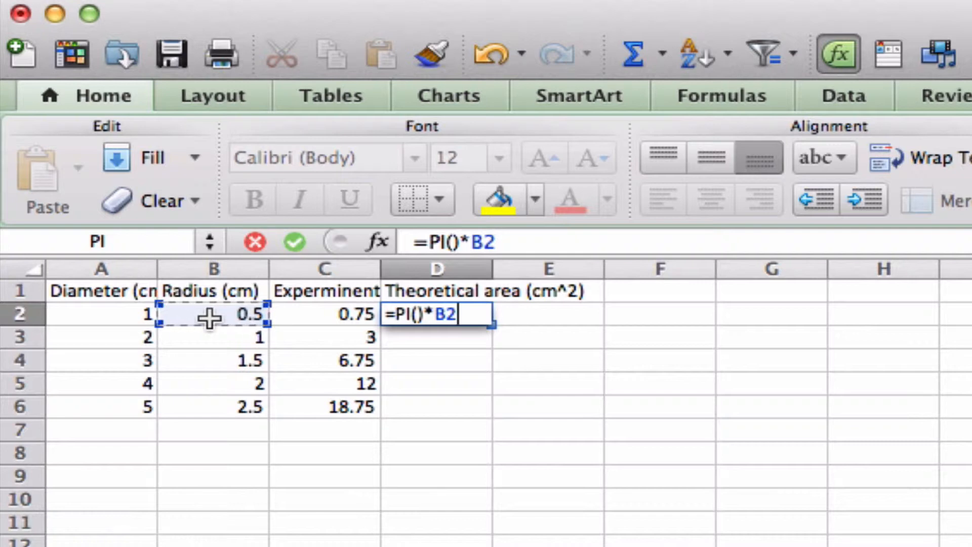
pyautogui.write('^')
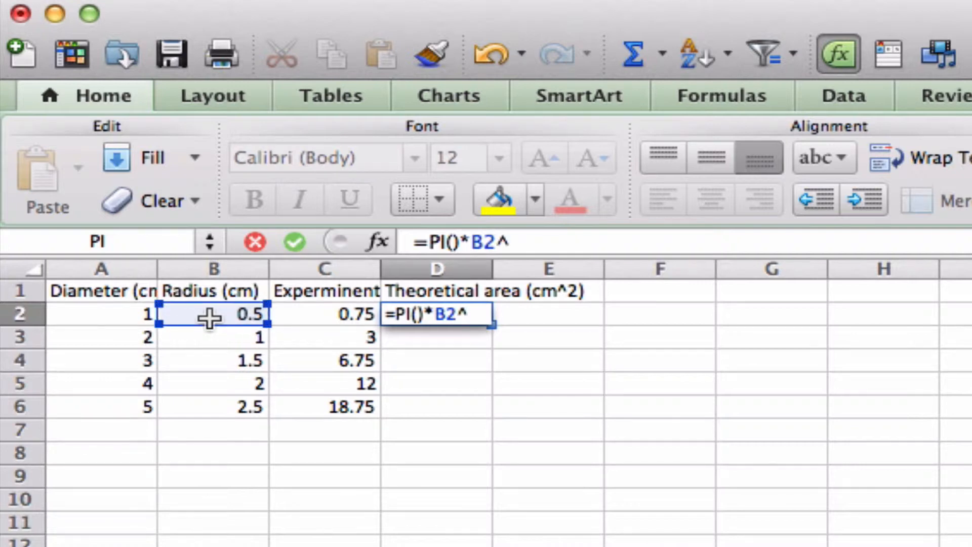
pyautogui.write('2')
pyautogui.press('Return')
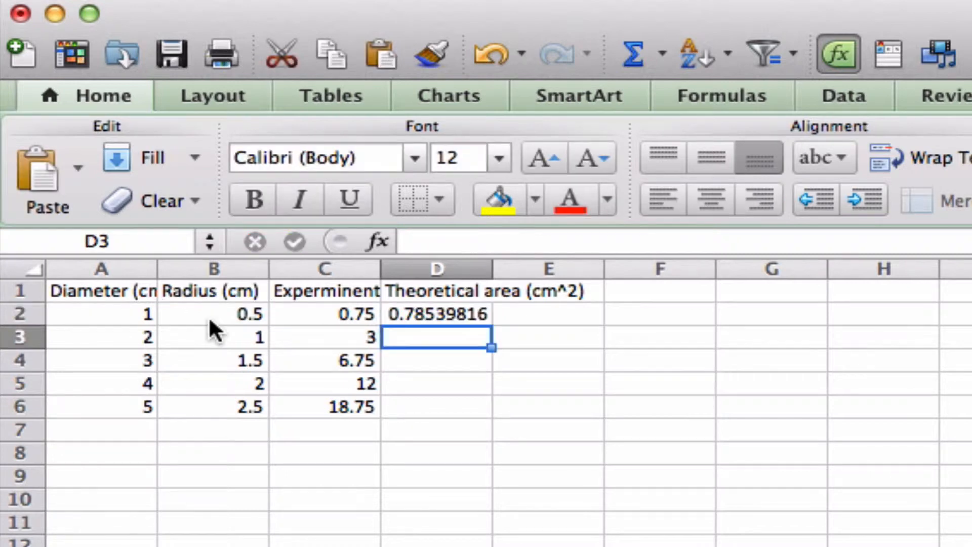
pyautogui.click(417, 314)
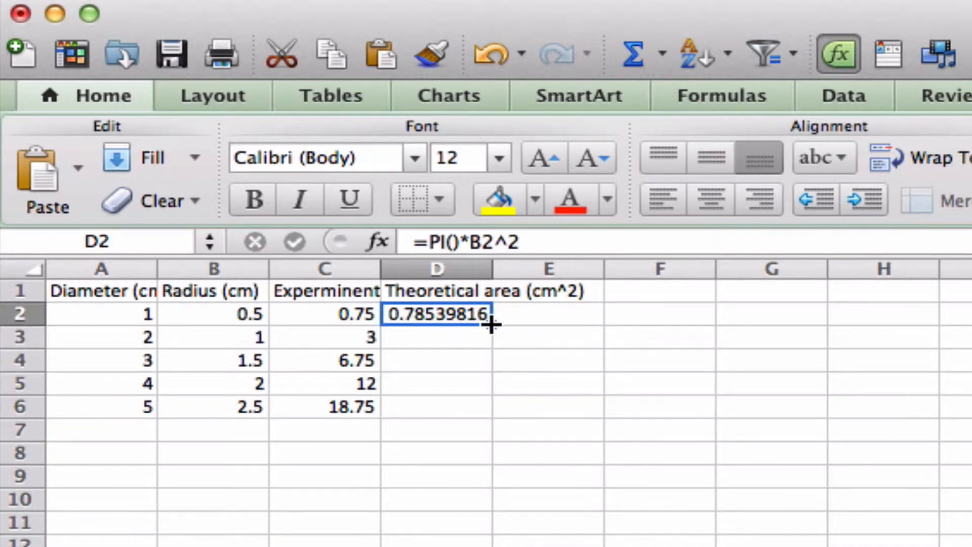
pyautogui.moveTo(491, 325); pyautogui.dragTo(494, 419)
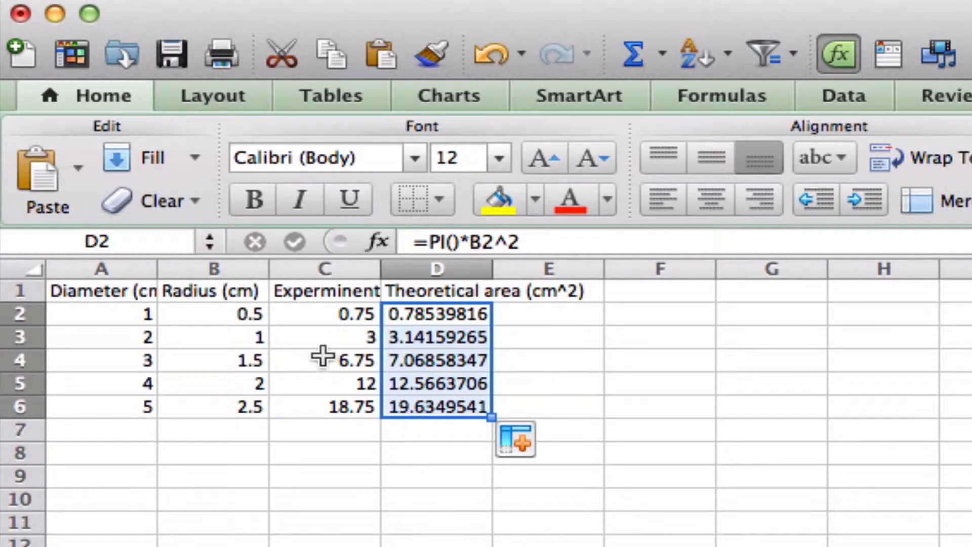
# Step: Insert a marked scatter chart without connecting lines from the radius and both area columns, B1 to D6
pyautogui.moveTo(195, 289); pyautogui.dragTo(424, 397)
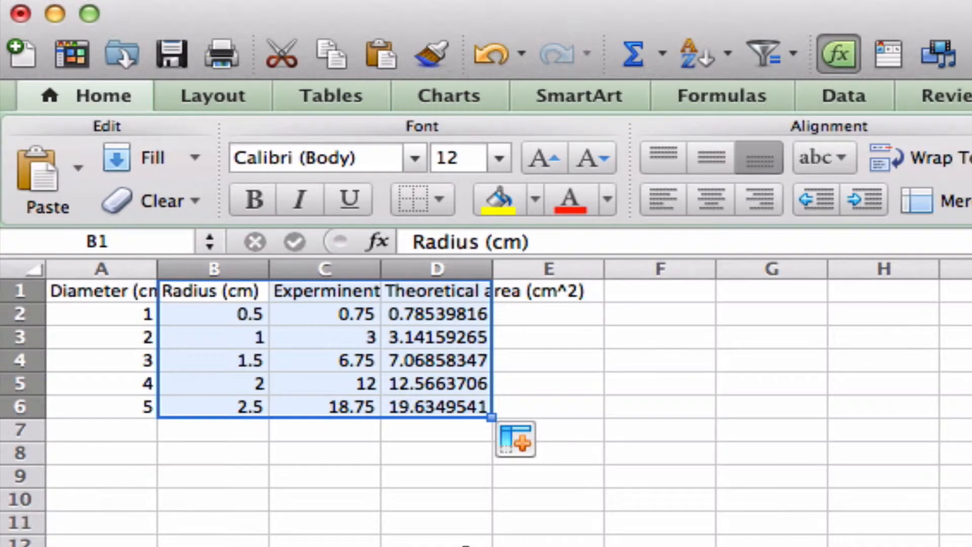
pyautogui.click(468, 92)
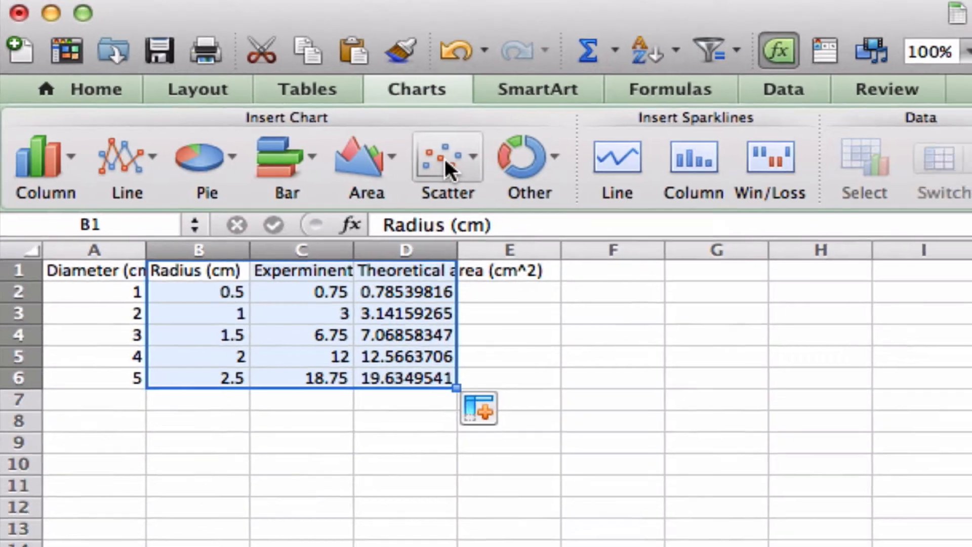
pyautogui.click(445, 158)
pyautogui.click(317, 318)
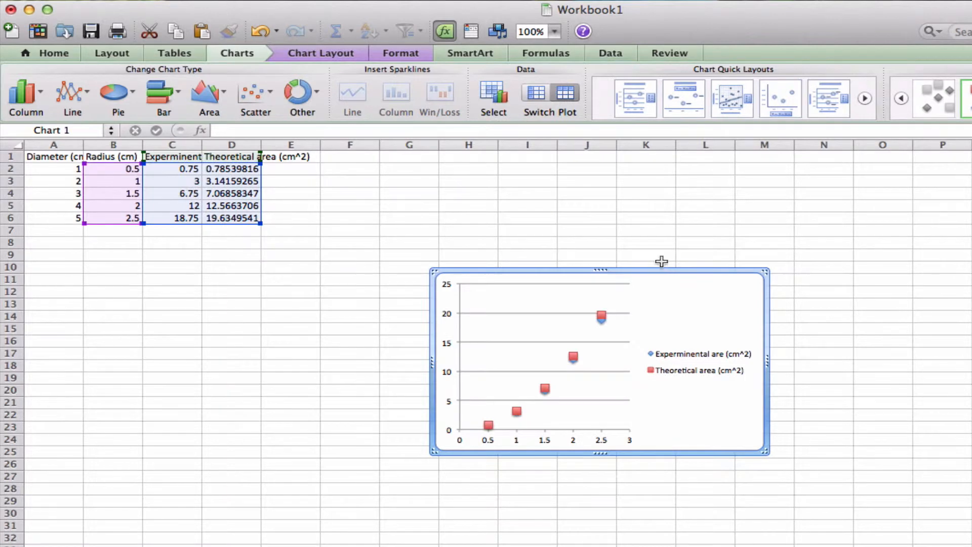
# Step: Move the chart to just below the data table and enlarge it to reach about column J, row 29
pyautogui.hscroll(15, 658, 272)
pyautogui.hscroll(-15, 657, 272)
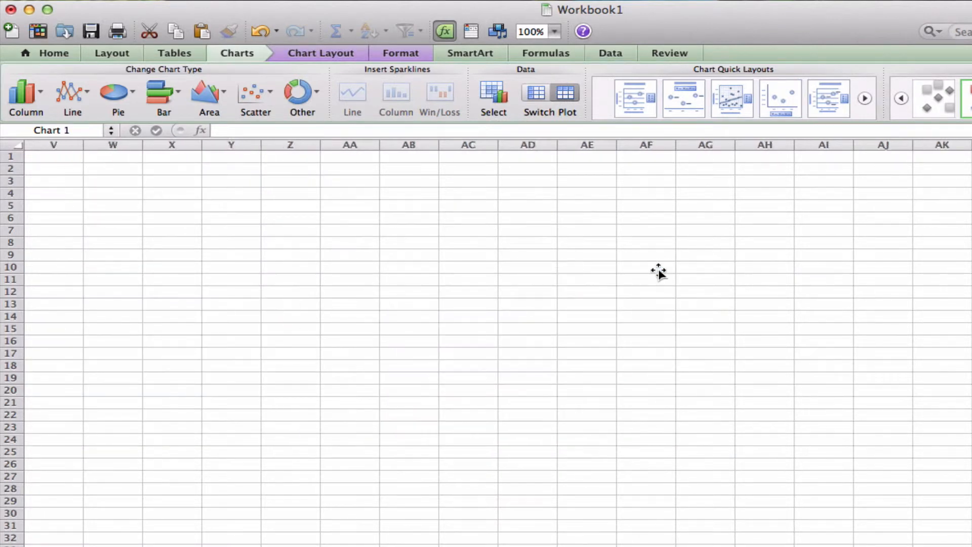
pyautogui.moveTo(623, 272); pyautogui.dragTo(328, 242)
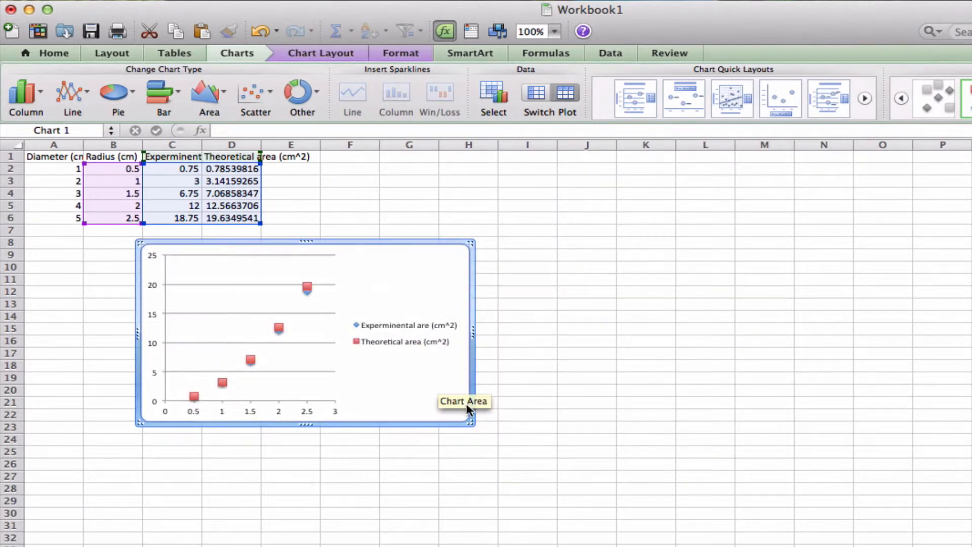
pyautogui.moveTo(468, 419); pyautogui.dragTo(571, 500)
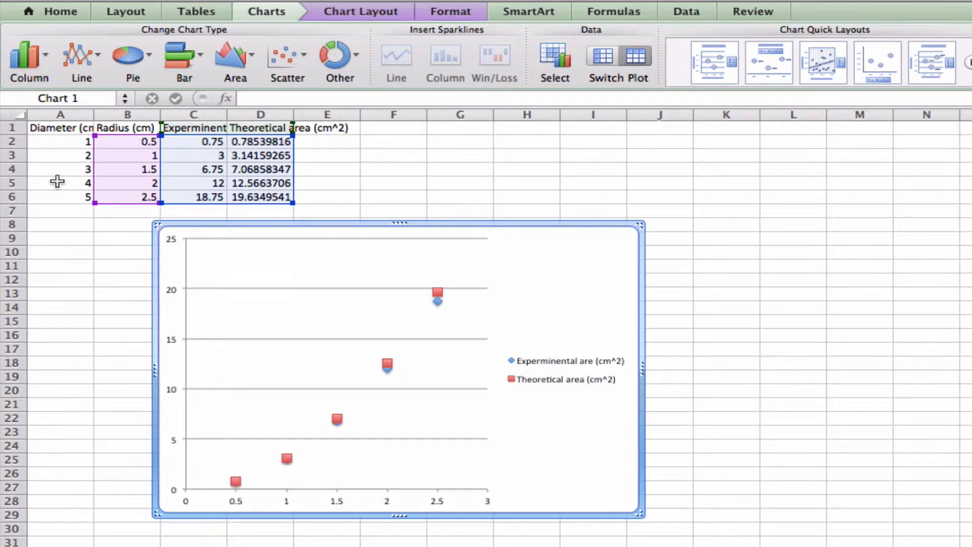
# Step: Add a title above the chart reading A v r
pyautogui.click(367, 17)
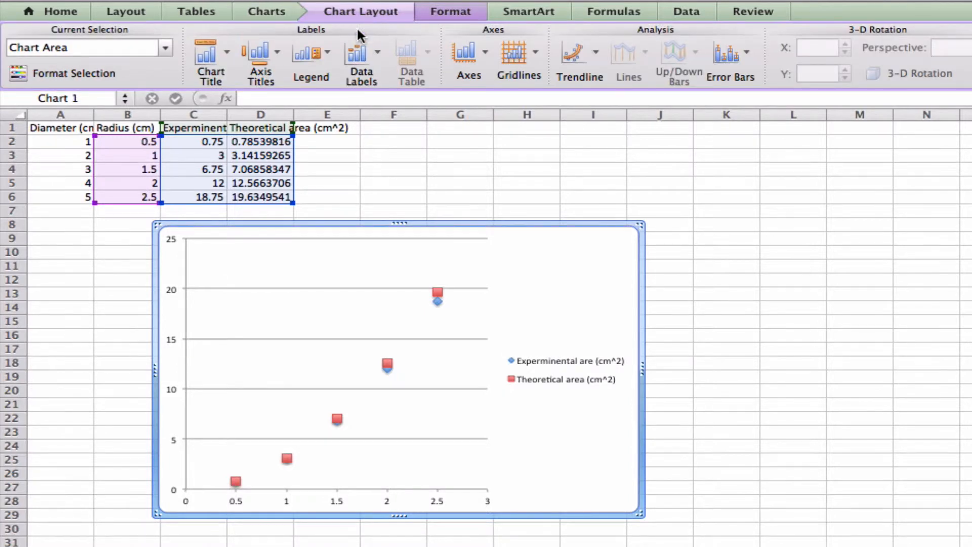
pyautogui.click(226, 54)
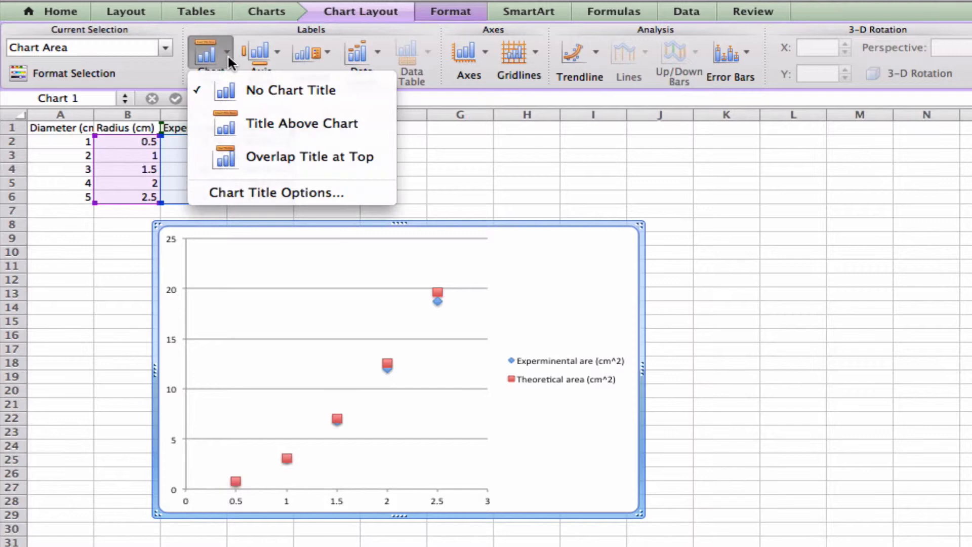
pyautogui.click(242, 112)
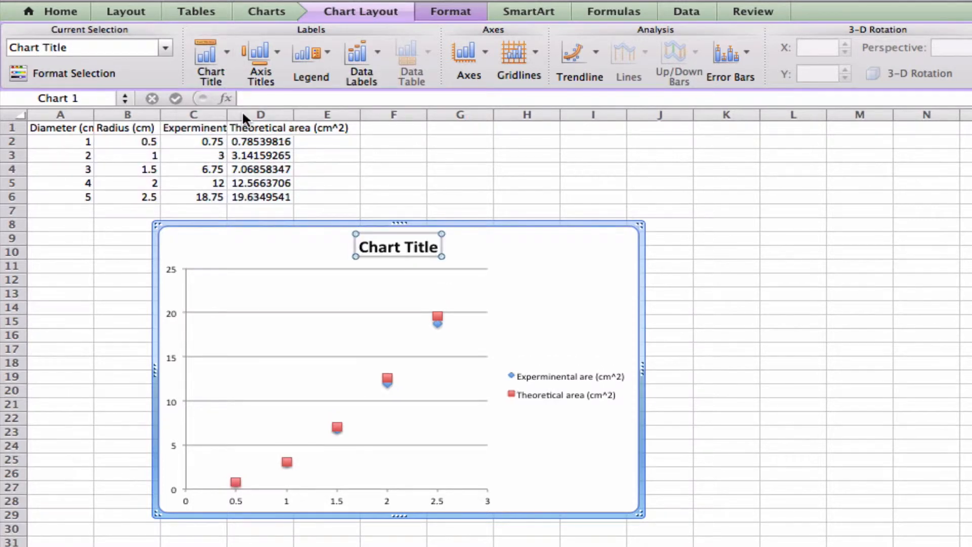
pyautogui.write('Avr')
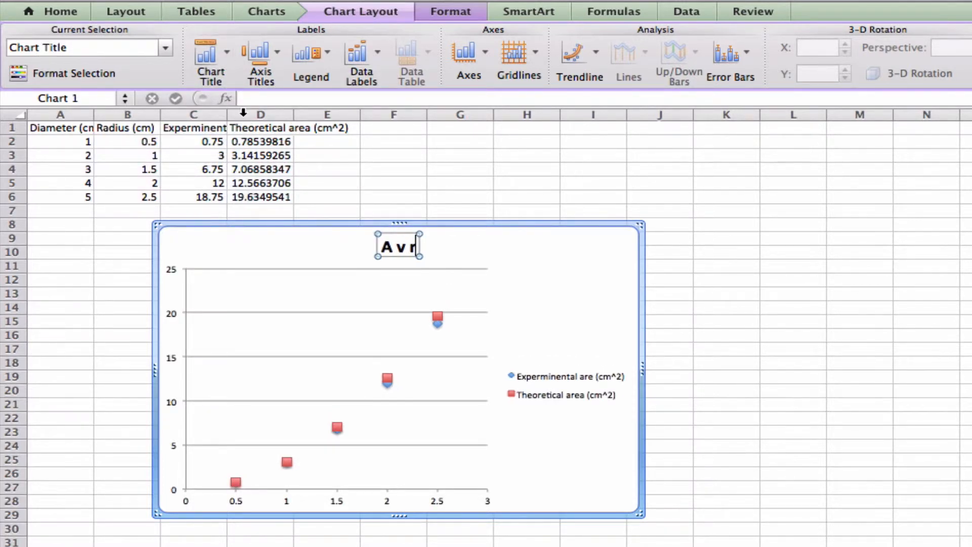
# Step: Add a horizontal axis title Radius below the axis and a rotated vertical axis title Area
pyautogui.click(277, 59)
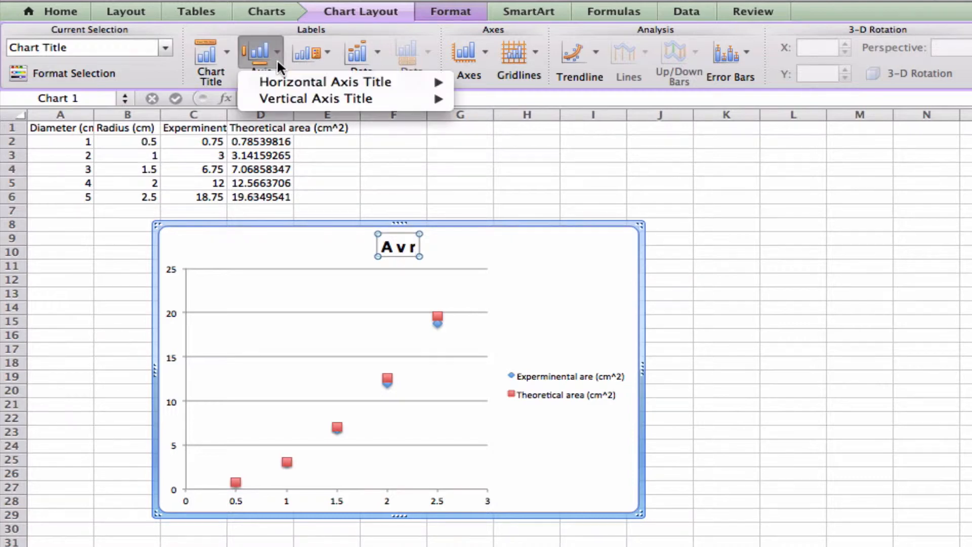
pyautogui.moveTo(297, 78)
pyautogui.click(521, 122)
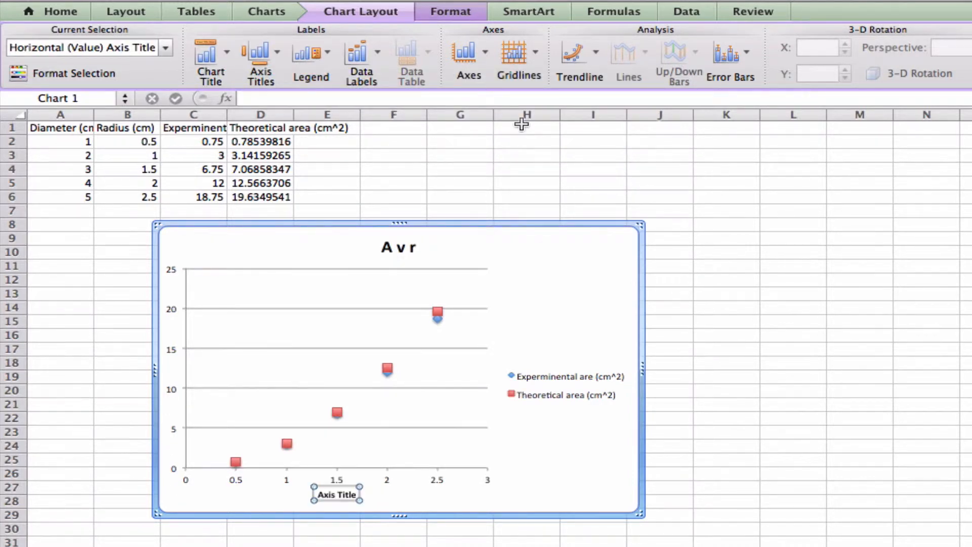
pyautogui.write('Radius')
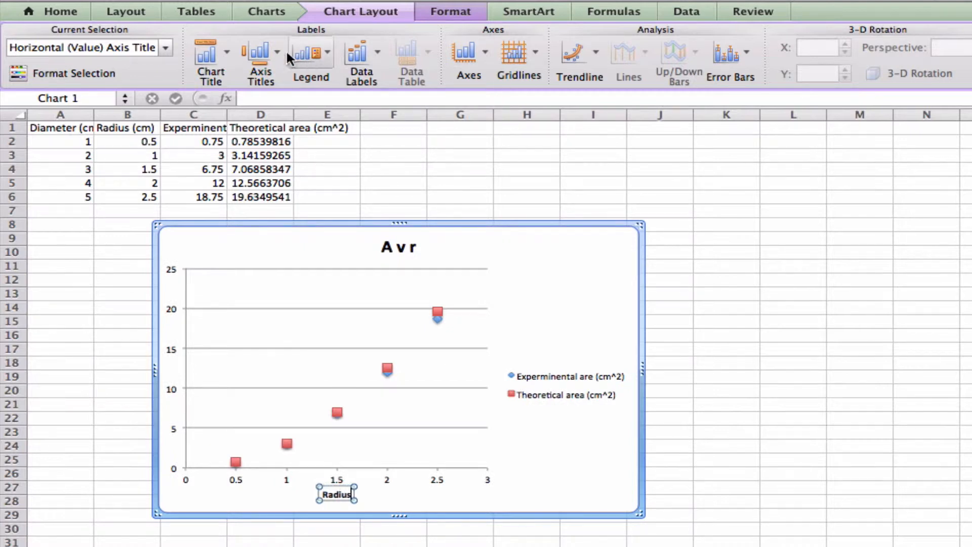
pyautogui.click(277, 53)
pyautogui.moveTo(327, 96)
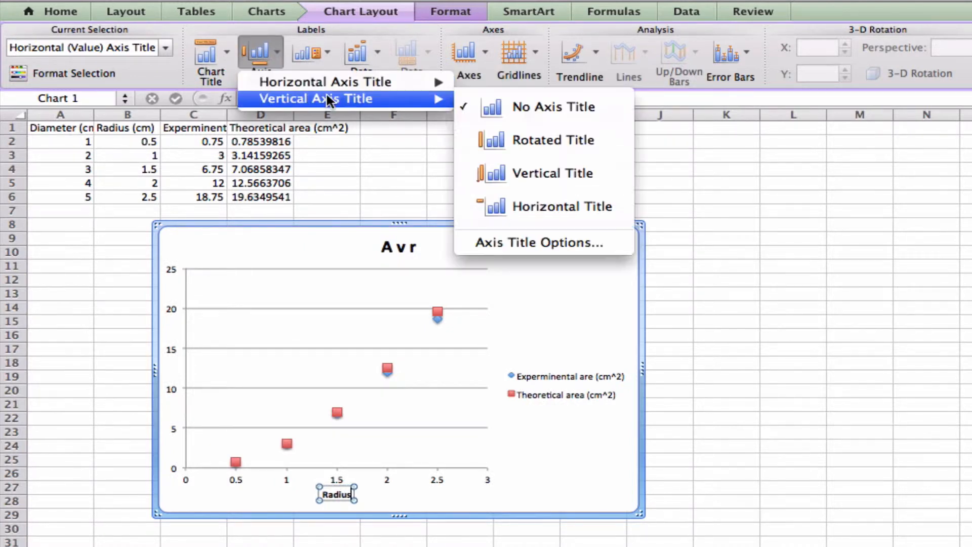
pyautogui.click(496, 130)
pyautogui.write('Area')
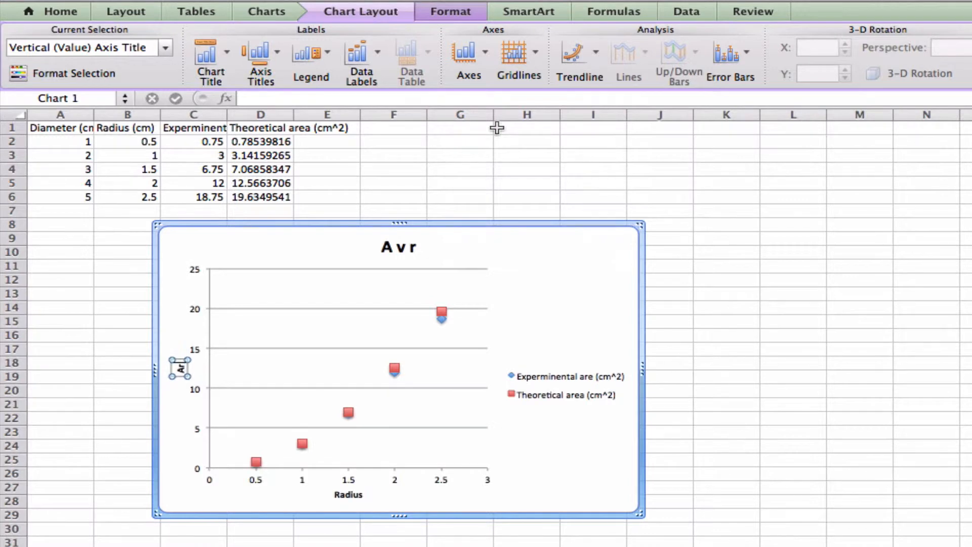
# Step: Add a trendline to the theoretical area series and set its regression type to Power
pyautogui.click(442, 314)
pyautogui.rightClick(441, 312)
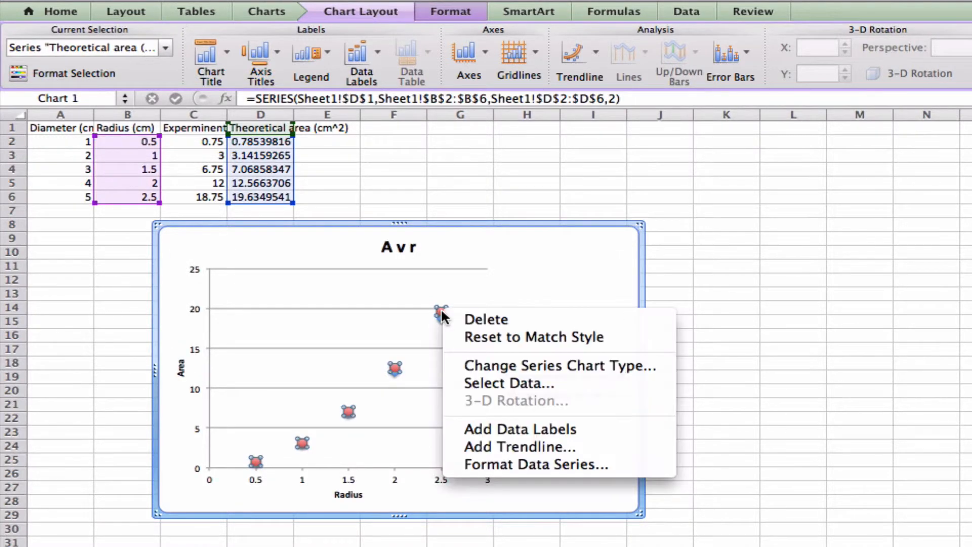
pyautogui.click(495, 445)
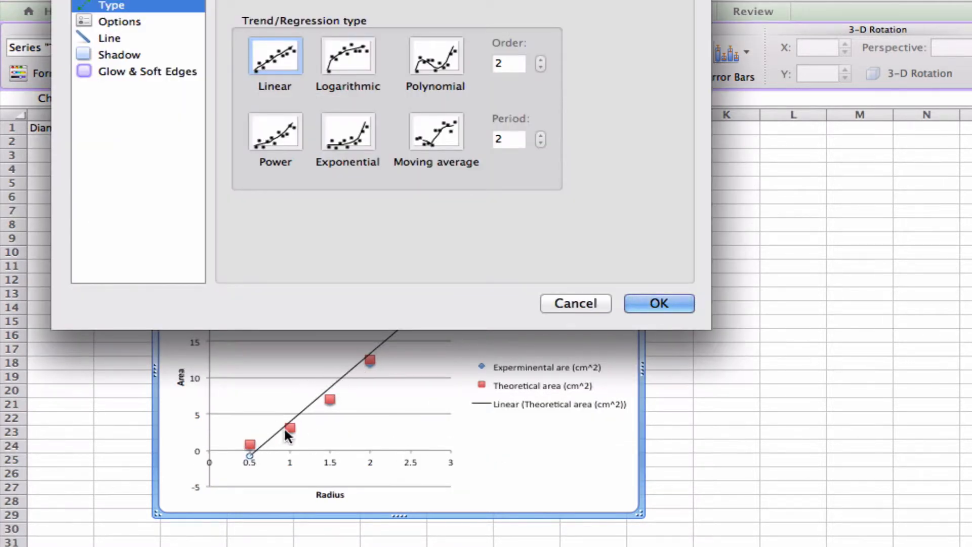
pyautogui.click(272, 132)
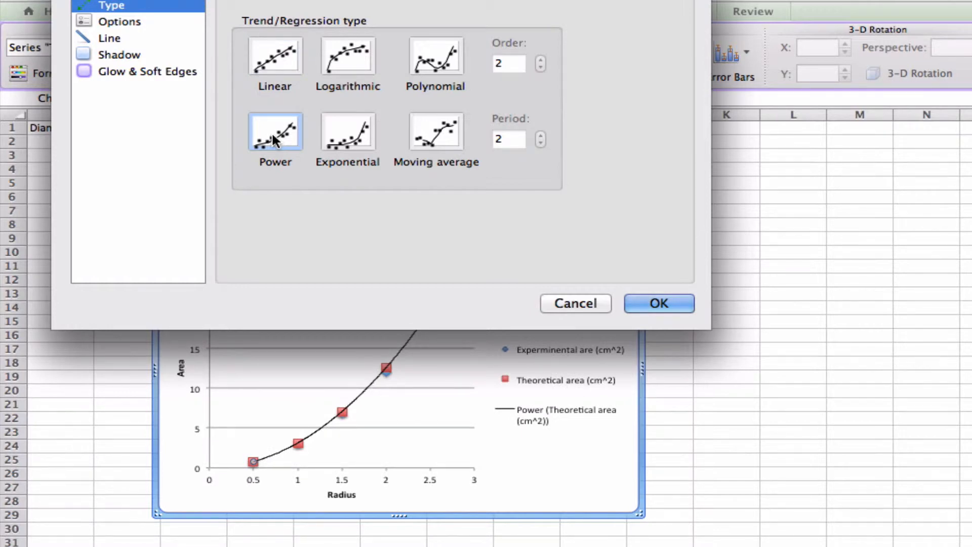
# Step: Try the Logarithmic, Polynomial and Exponential regression types for the trendline and return to Power
pyautogui.click(346, 56)
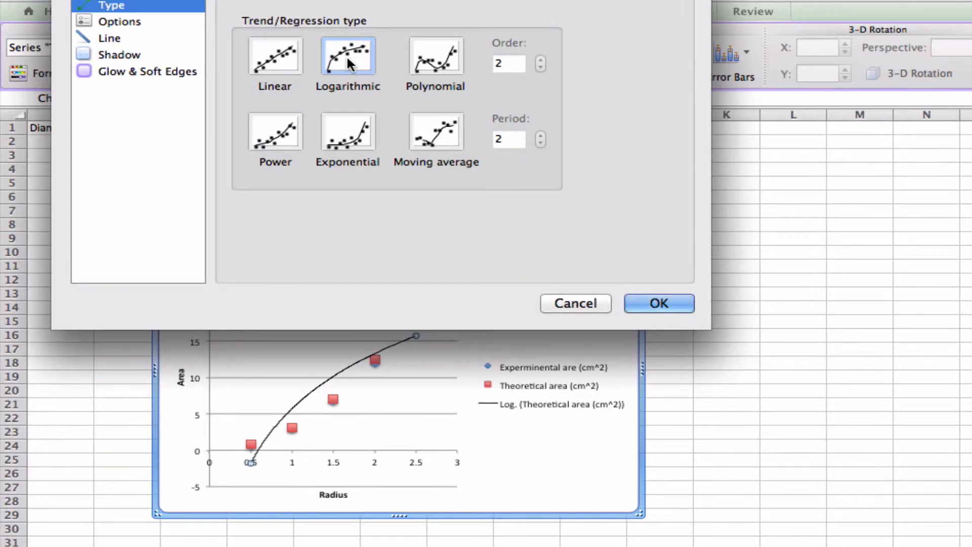
pyautogui.click(418, 69)
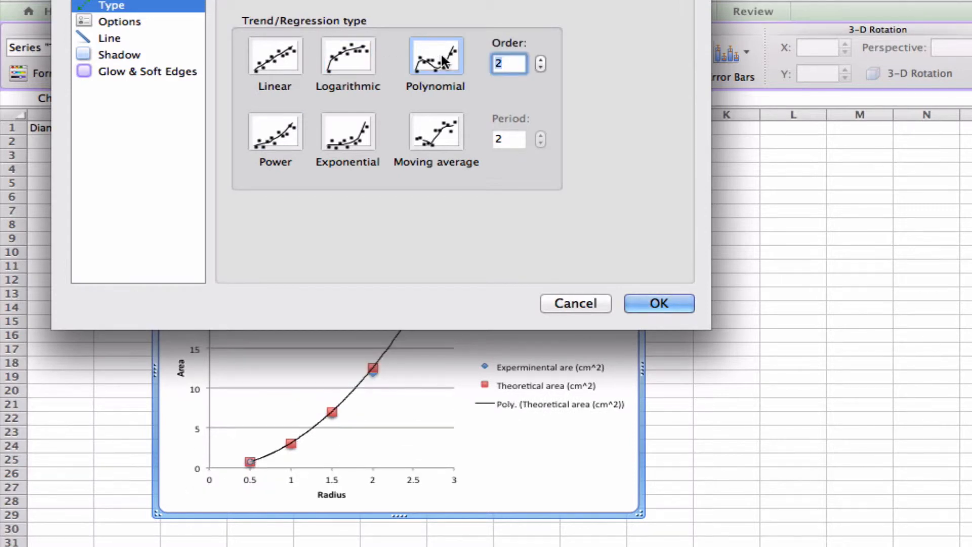
pyautogui.click(361, 136)
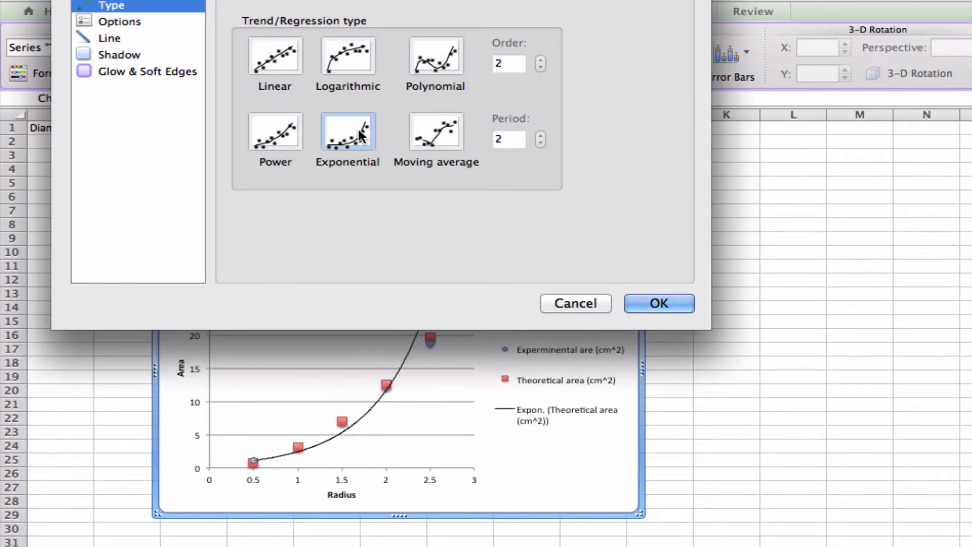
pyautogui.click(282, 139)
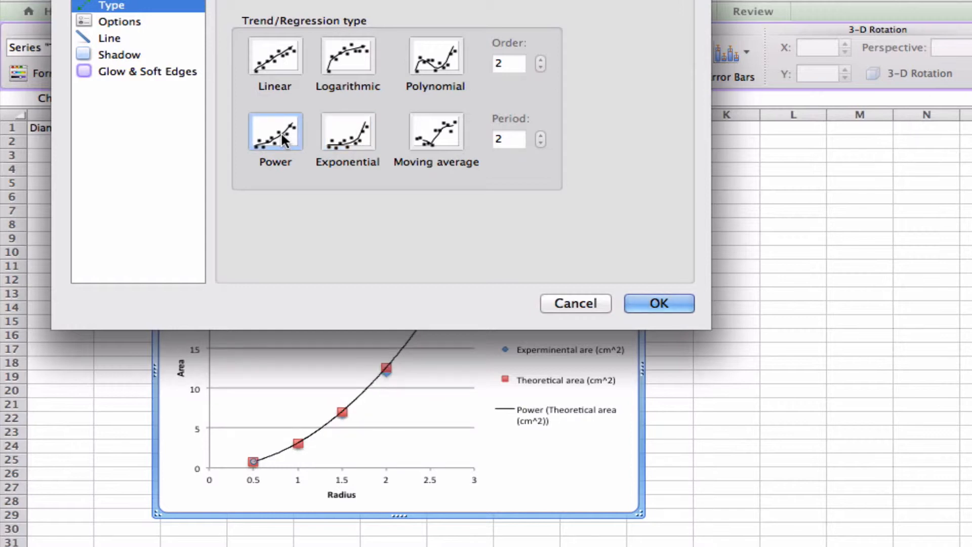
# Step: Display the trendline's equation and R-squared value on the chart, and select the equation label
pyautogui.click(141, 23)
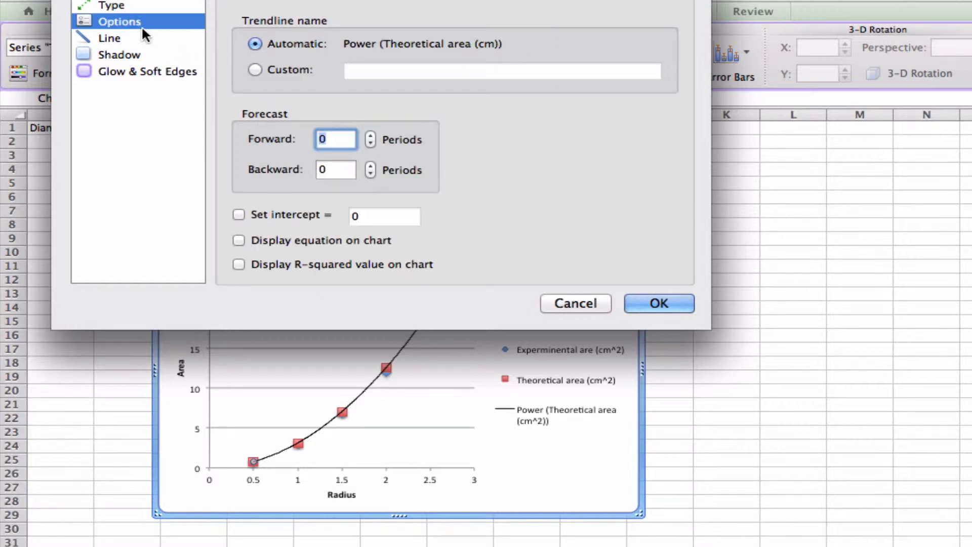
pyautogui.click(239, 241)
pyautogui.click(240, 264)
pyautogui.click(671, 303)
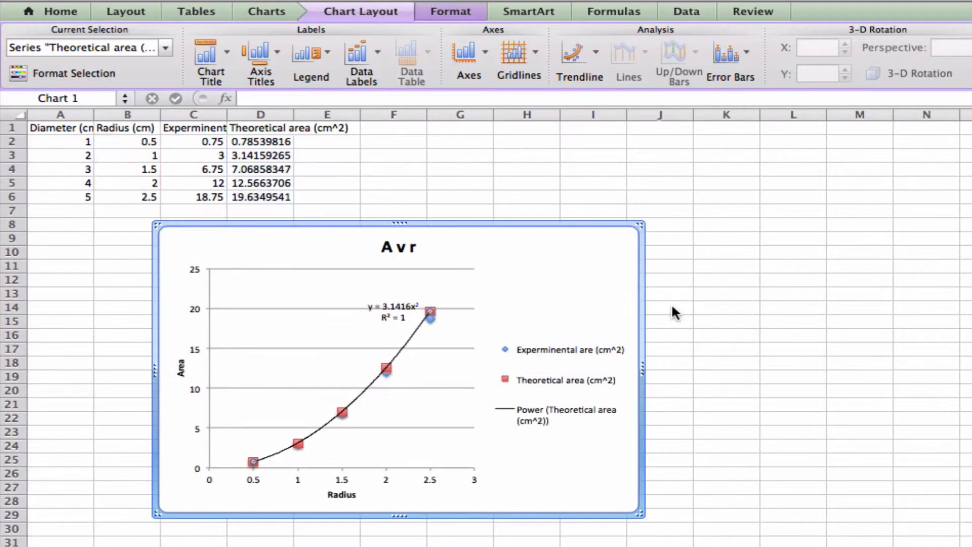
pyautogui.click(396, 309)
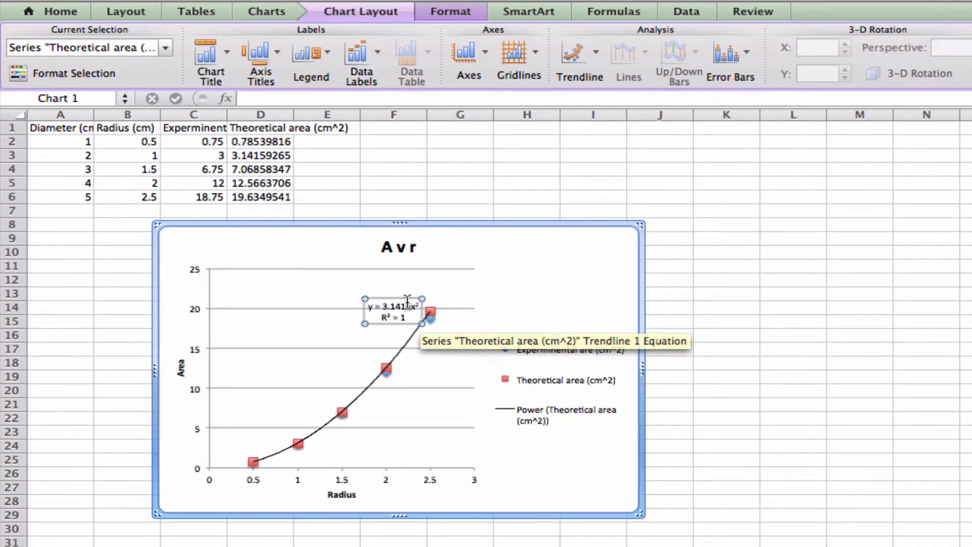
# Step: Move the theoretical trendline's equation label to the upper-left area of the plot and set its font size to 20
pyautogui.moveTo(404, 298); pyautogui.dragTo(267, 281)
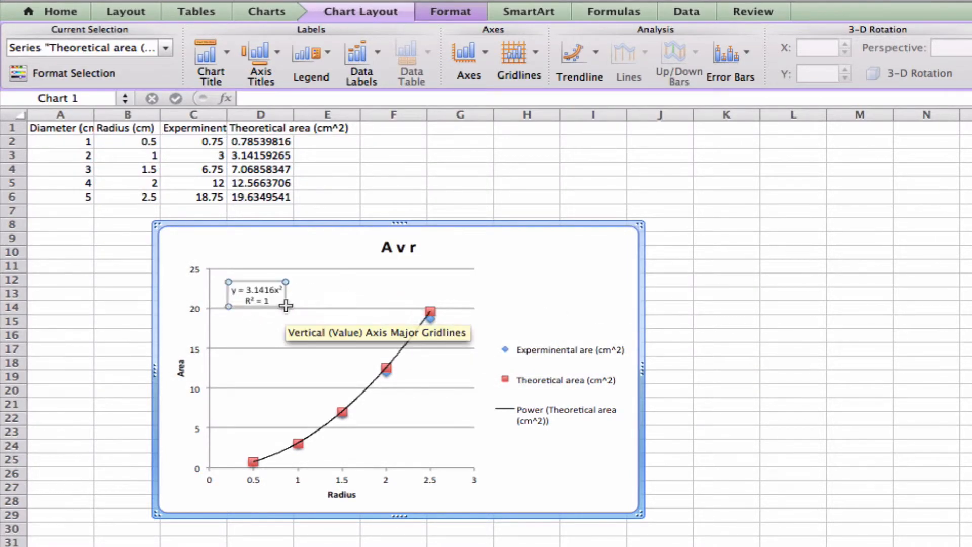
pyautogui.tripleClick(254, 292)
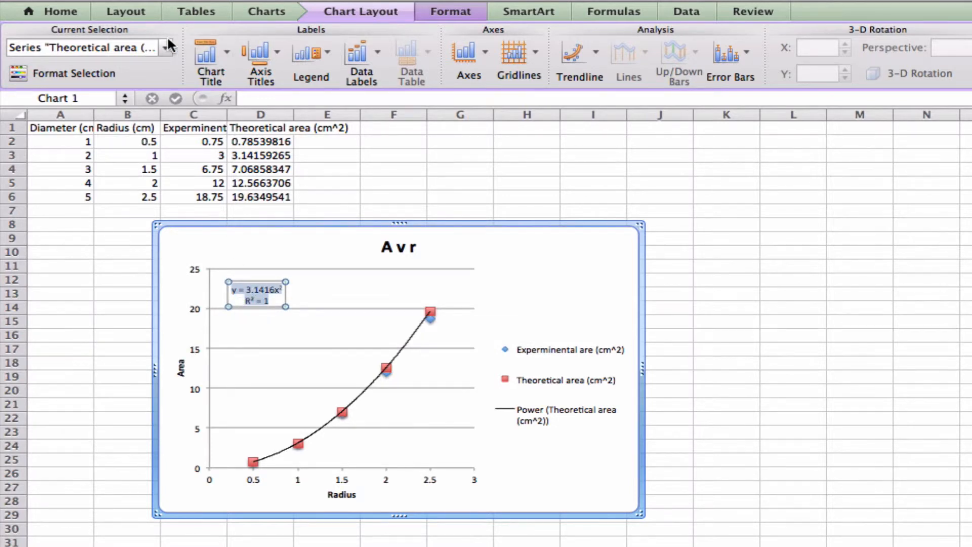
pyautogui.click(60, 12)
pyautogui.click(297, 47)
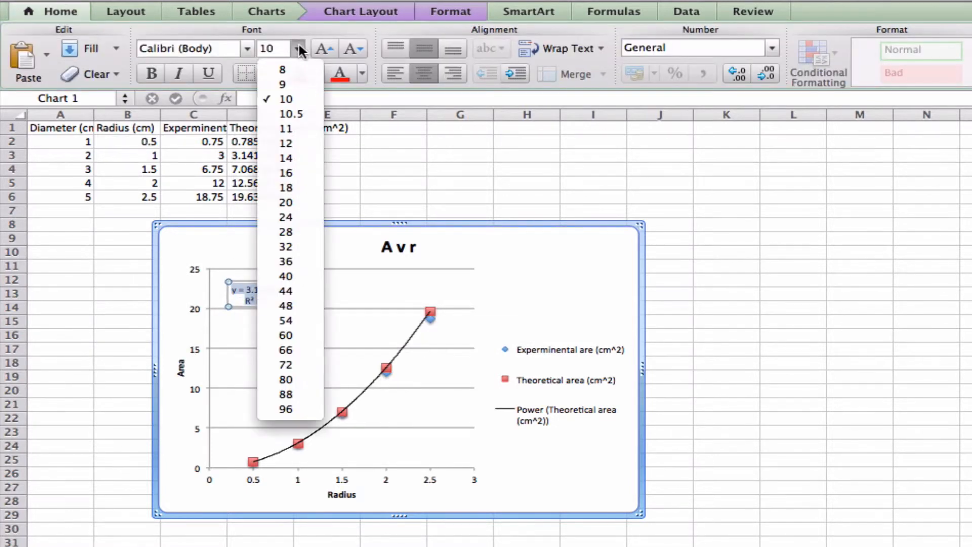
pyautogui.click(301, 204)
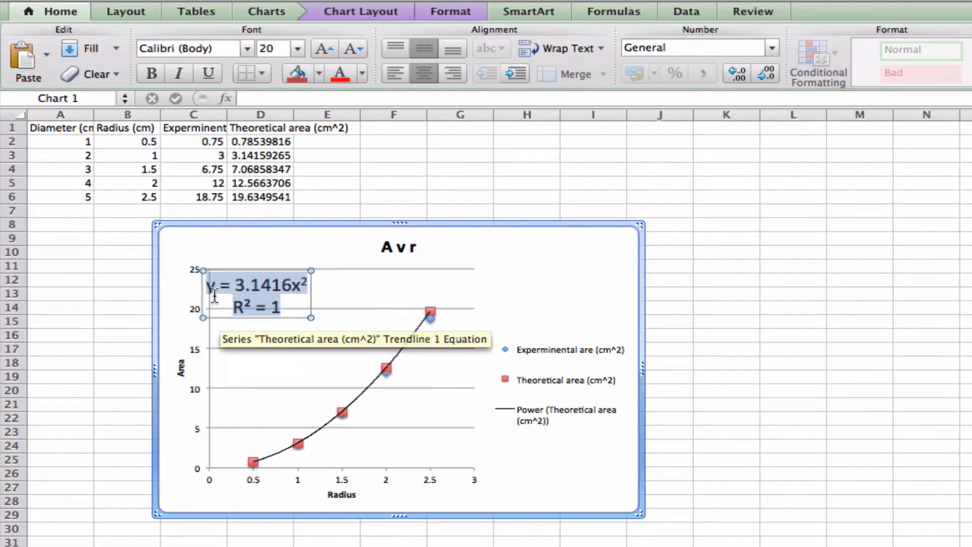
pyautogui.click(299, 287)
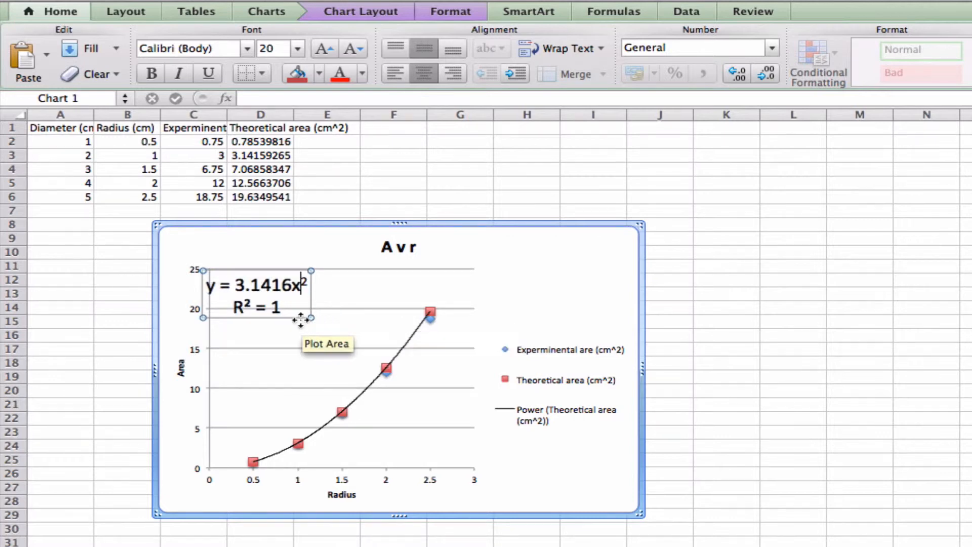
pyautogui.moveTo(300, 320)
pyautogui.mouseDown()
pyautogui.moveTo(311, 342)
pyautogui.moveTo(309, 321)
pyautogui.mouseUp()
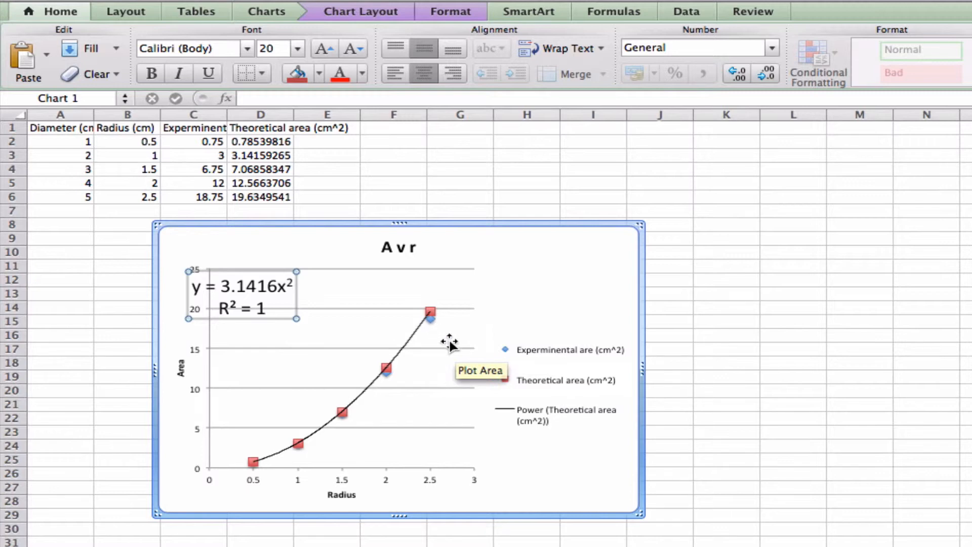
# Step: Add a trendline to the experimental area series and set its regression type to Power
pyautogui.click(430, 318)
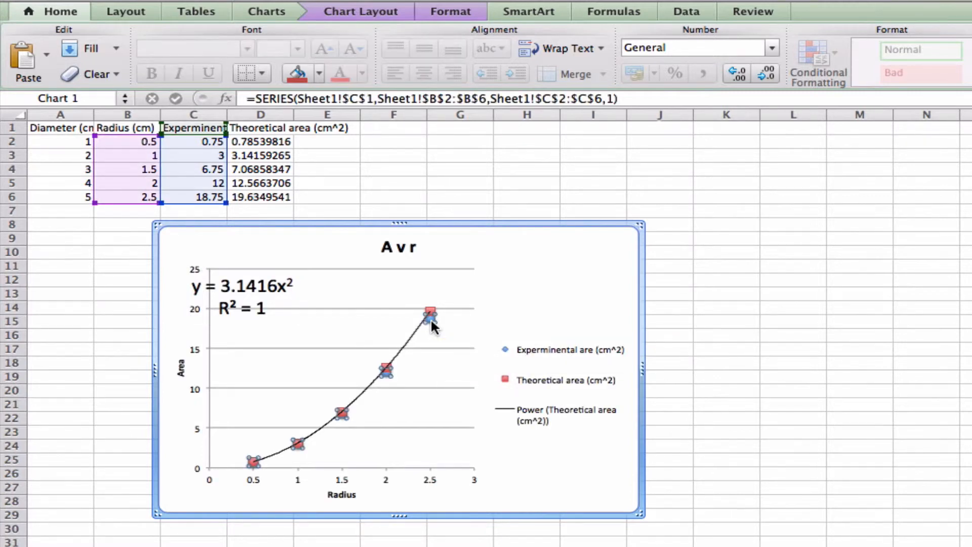
pyautogui.rightClick(431, 318)
pyautogui.click(483, 457)
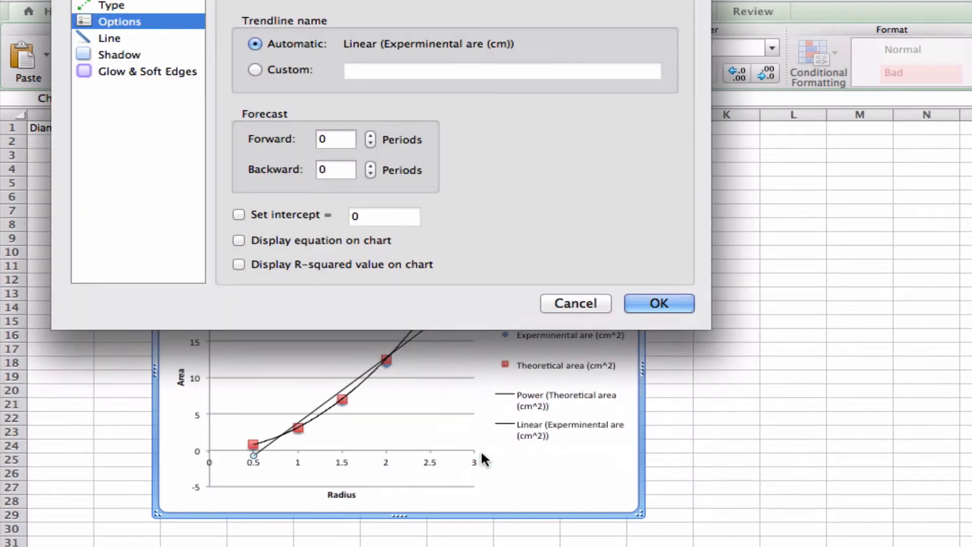
pyautogui.click(152, 6)
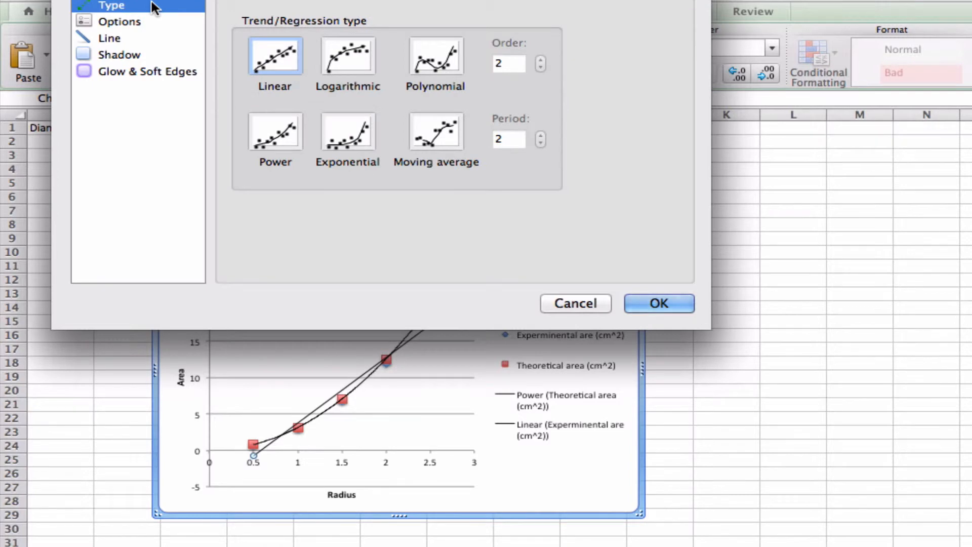
pyautogui.click(277, 136)
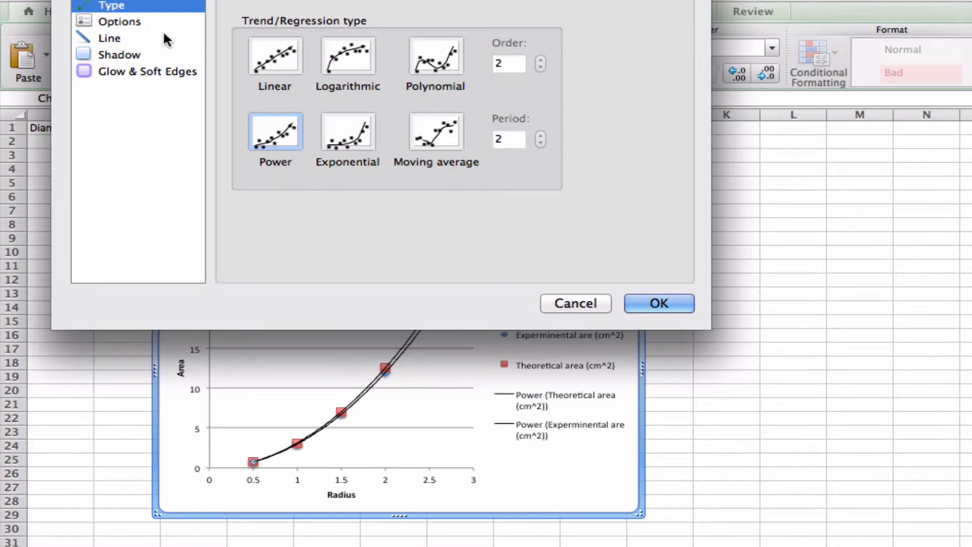
# Step: Display the experimental trendline's equation and R-squared value on the chart
pyautogui.click(151, 21)
pyautogui.click(237, 240)
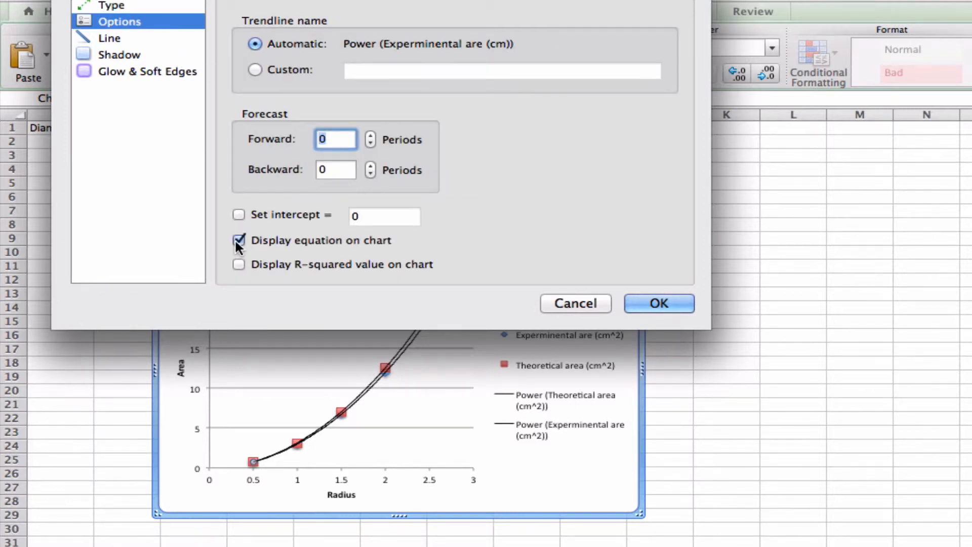
pyautogui.click(240, 264)
pyautogui.click(674, 303)
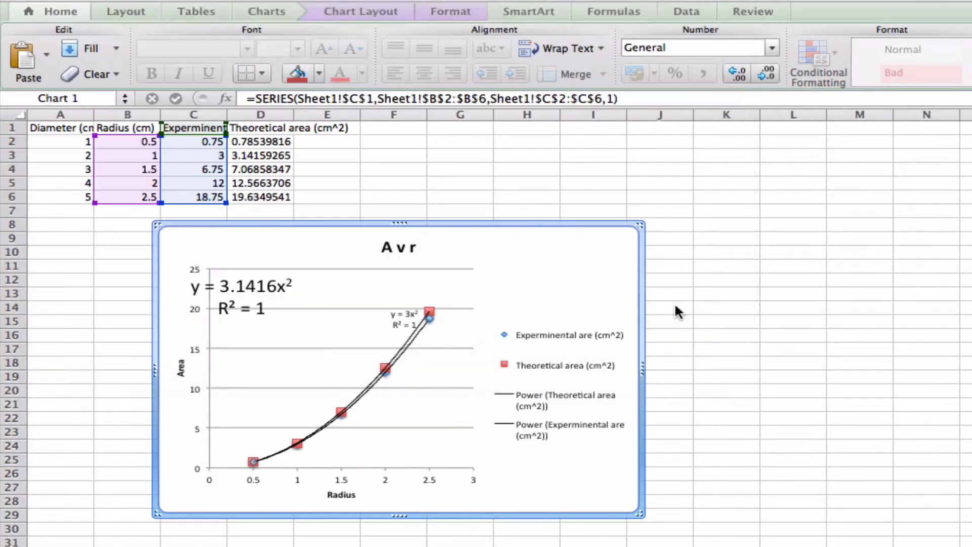
# Step: Set the experimental trendline's equation label to font size 24 and move it below the curves
pyautogui.click(400, 318)
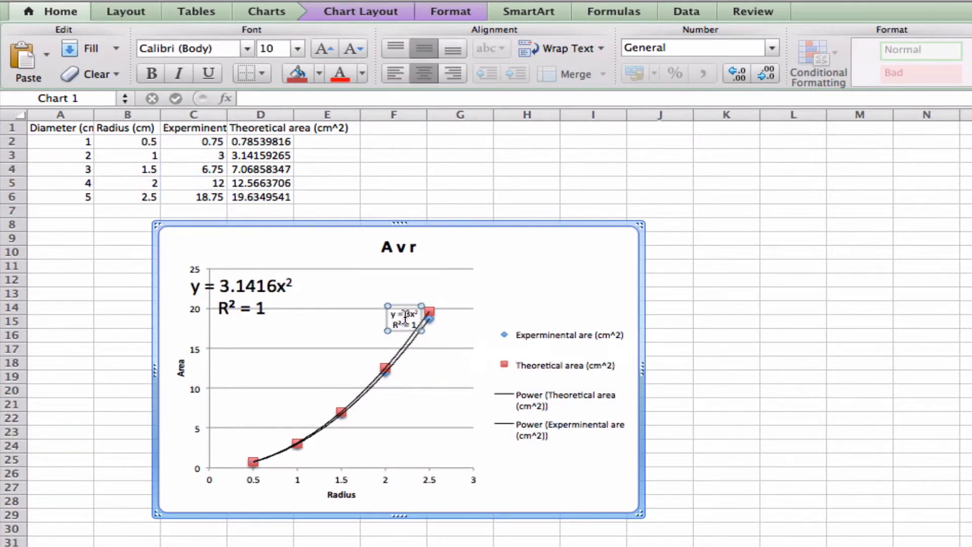
pyautogui.tripleClick(405, 317)
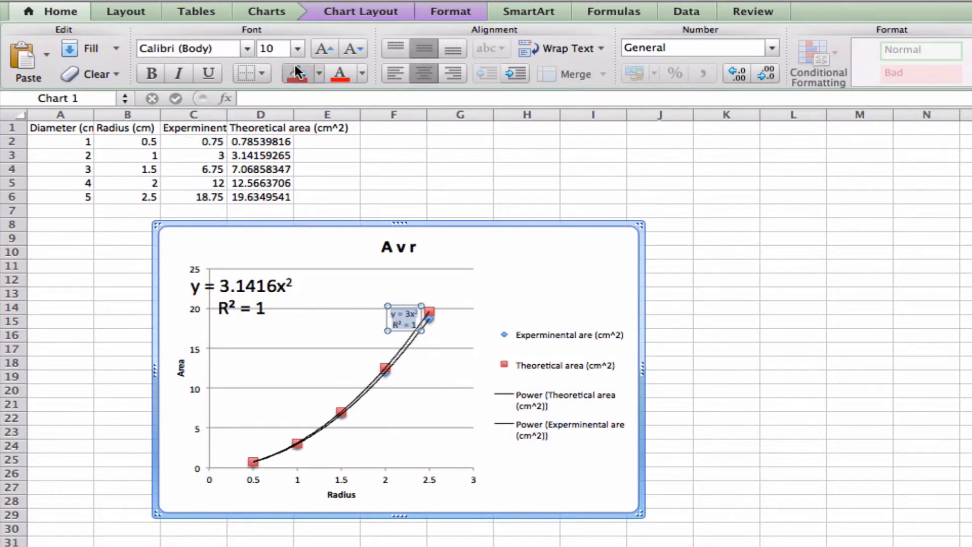
pyautogui.click(297, 47)
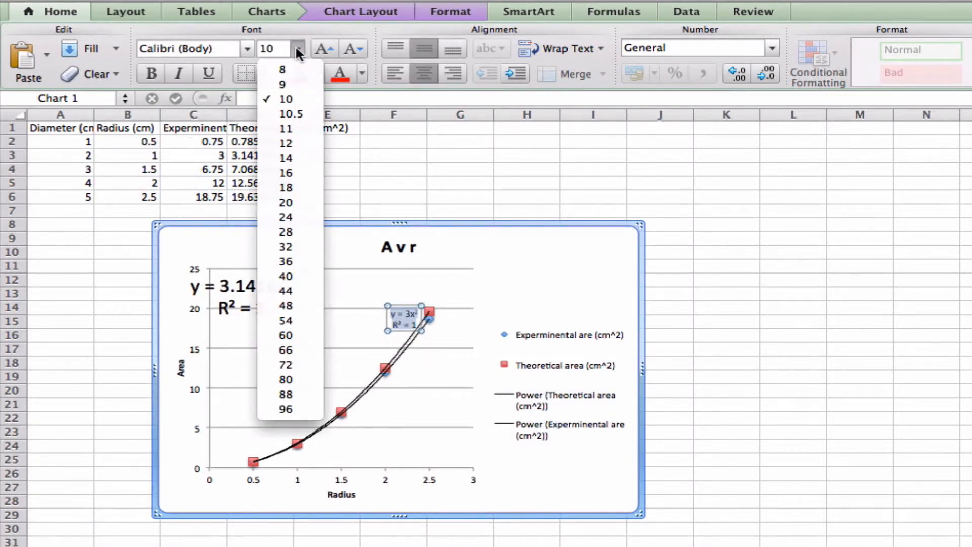
pyautogui.click(303, 215)
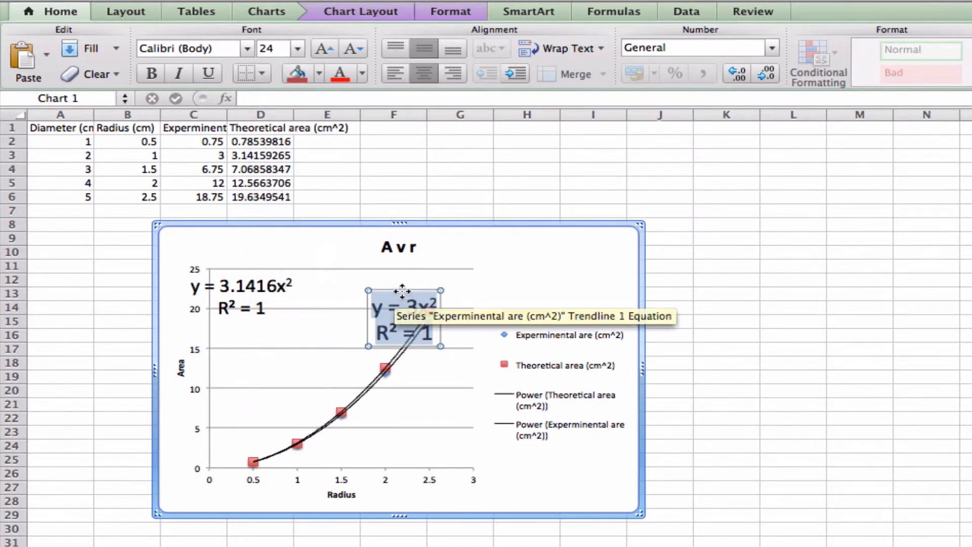
pyautogui.moveTo(402, 289); pyautogui.dragTo(408, 386)
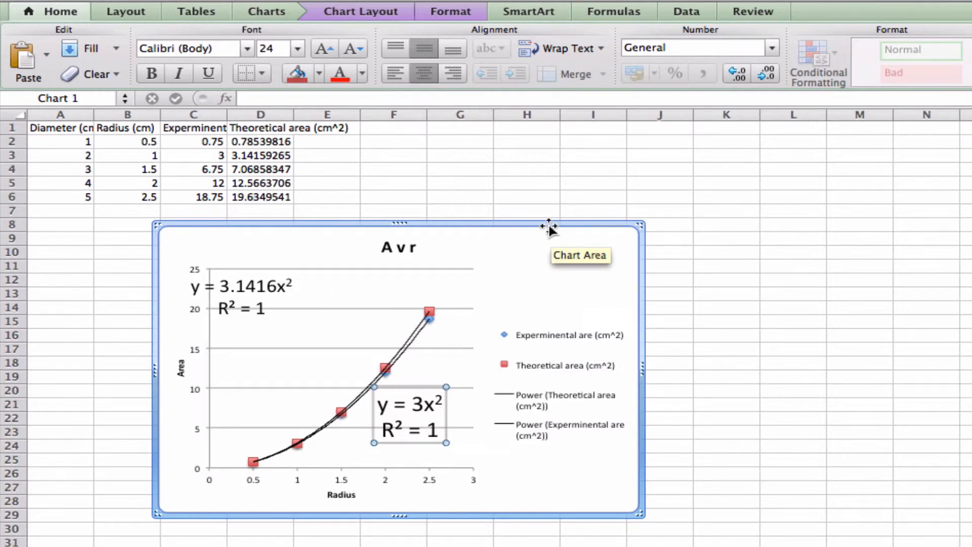
# Step: Apply outline and inside borders to the data table in cells A1:D6
pyautogui.moveTo(78, 129); pyautogui.dragTo(256, 194)
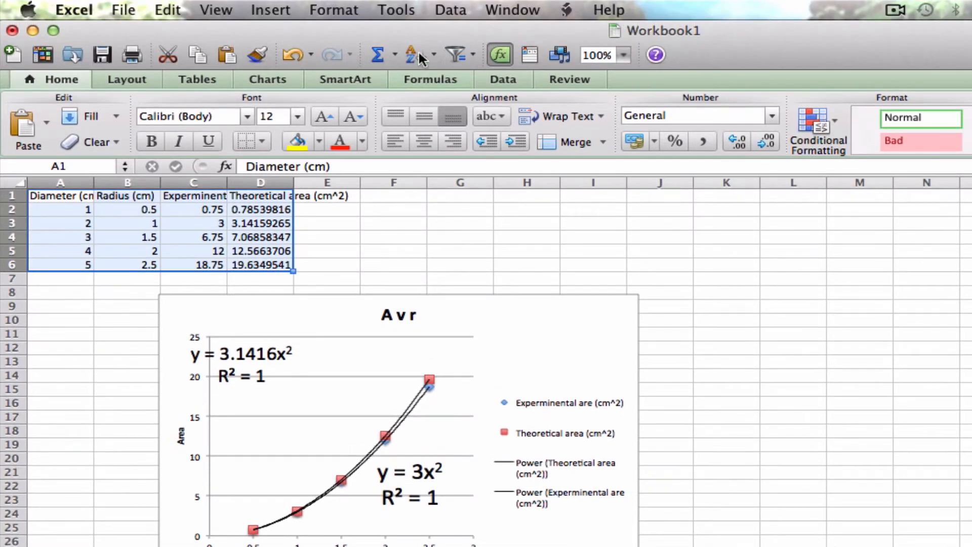
pyautogui.click(351, 6)
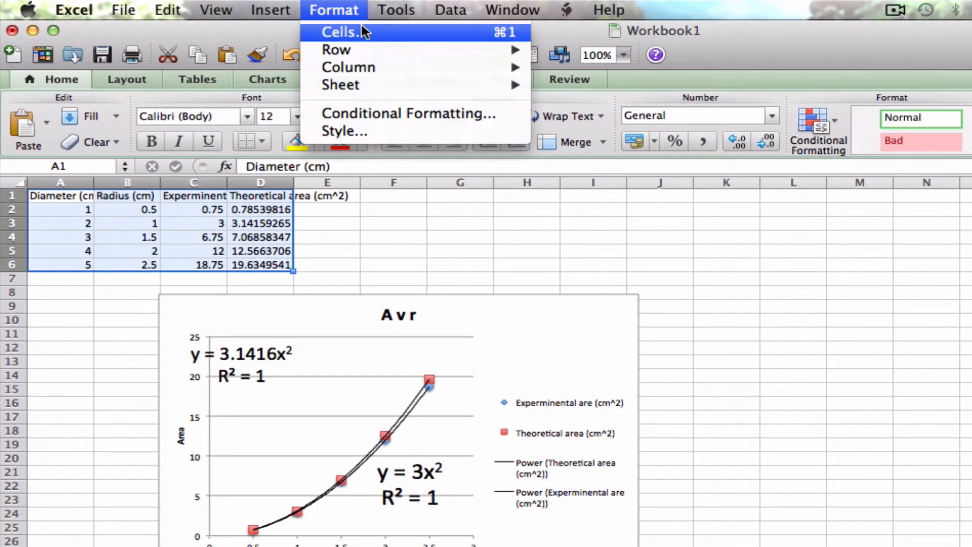
pyautogui.click(801, 313)
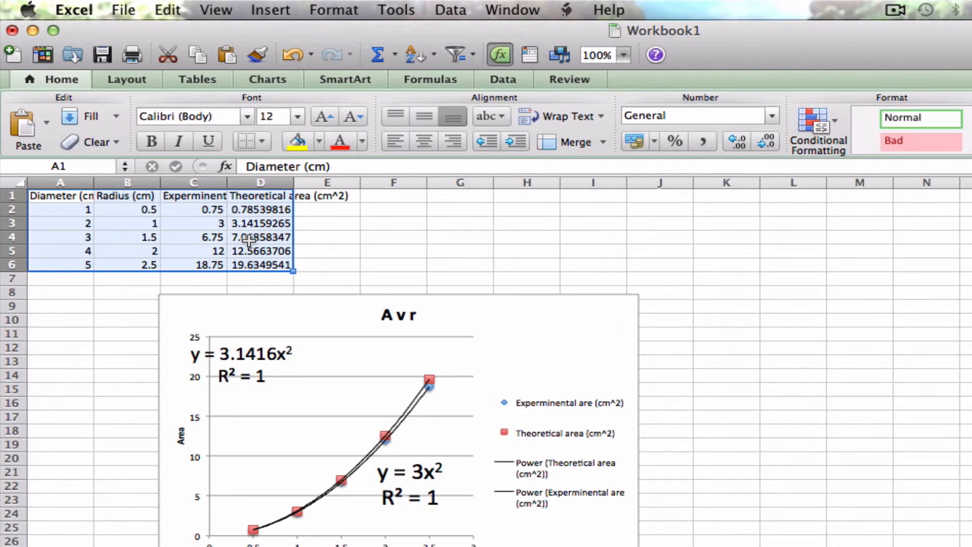
pyautogui.click(219, 84)
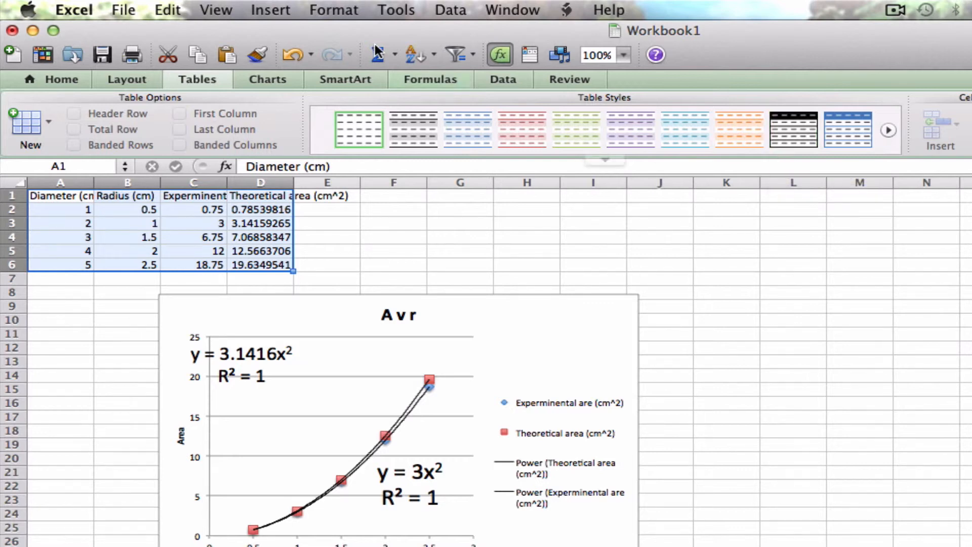
pyautogui.click(348, 15)
pyautogui.click(349, 30)
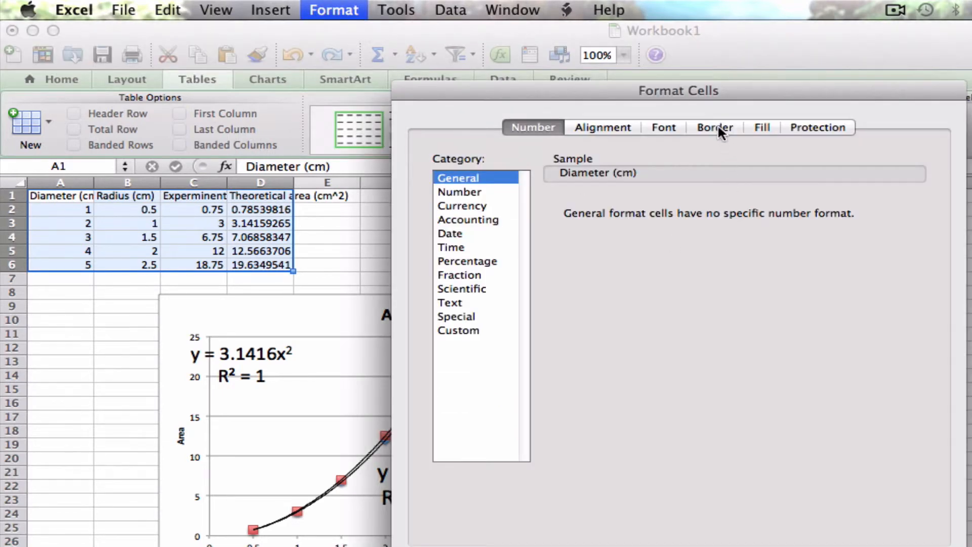
pyautogui.click(715, 127)
pyautogui.click(561, 192)
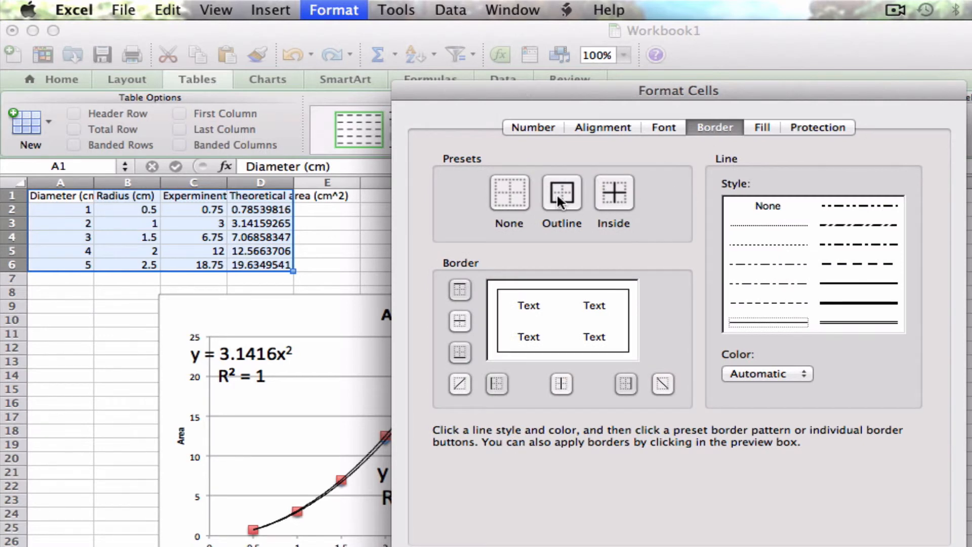
pyautogui.click(626, 190)
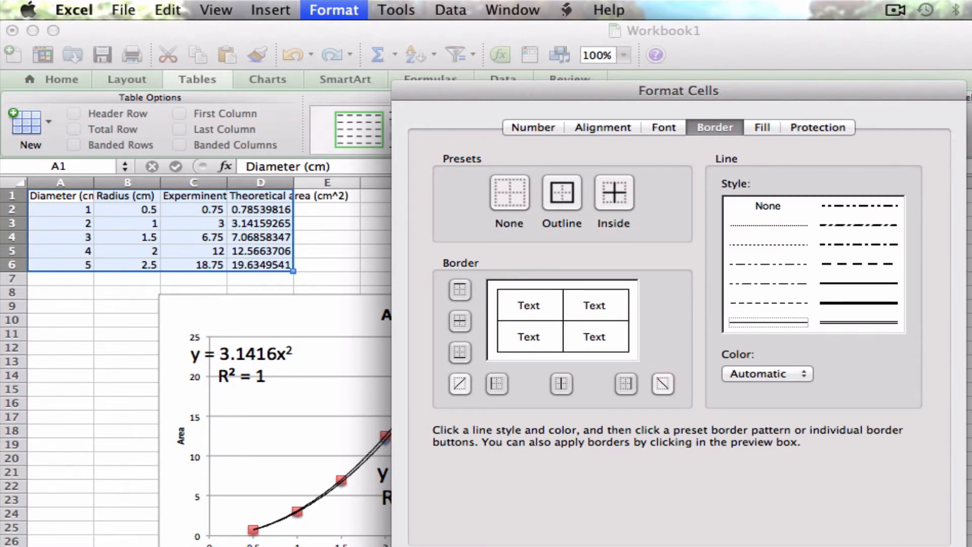
pyautogui.press('Return')
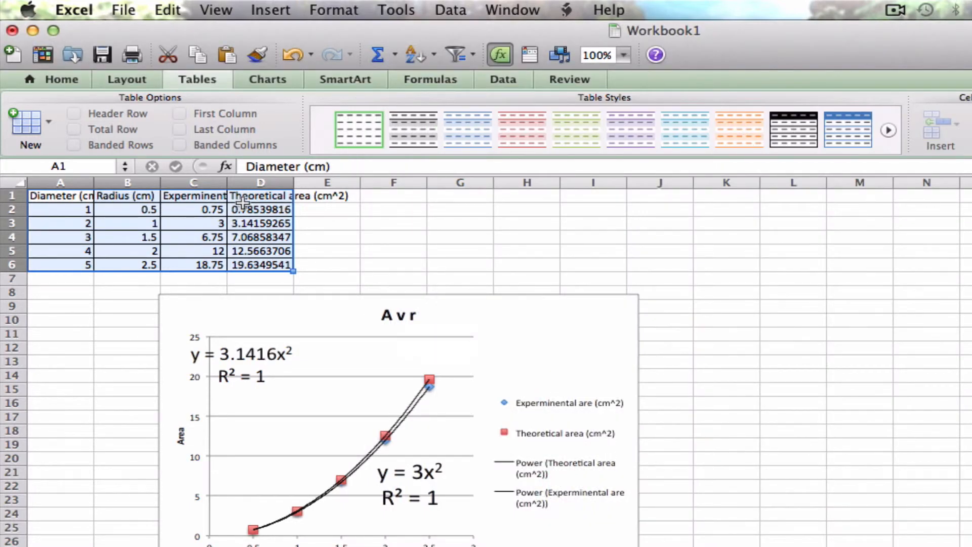
# Step: Copy the bordered data table, switch to Word and paste it into the blank document
pyautogui.rightClick(193, 239)
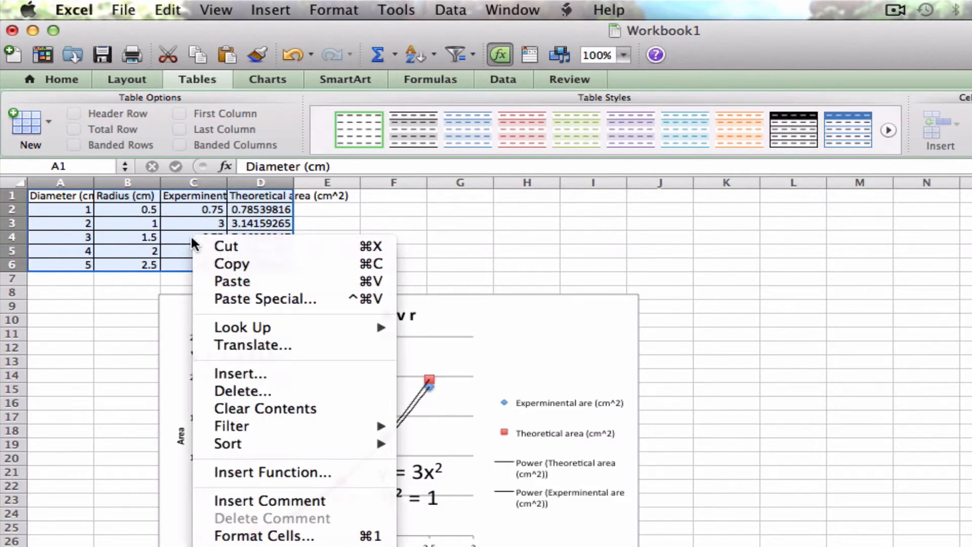
pyautogui.click(223, 264)
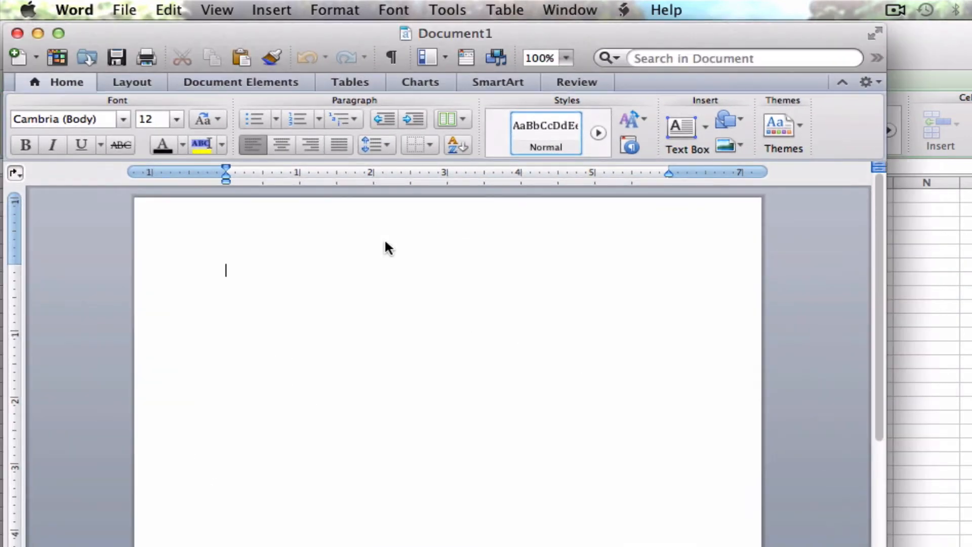
pyautogui.click(242, 57)
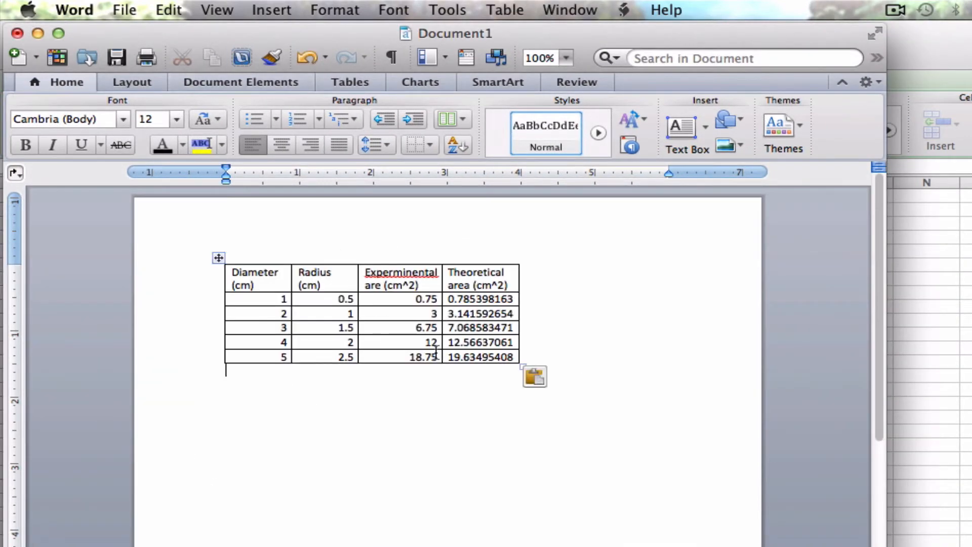
# Step: Correct the misspelled word in the third column header to Experimental and make the header row bold
pyautogui.rightClick(419, 273)
pyautogui.click(457, 286)
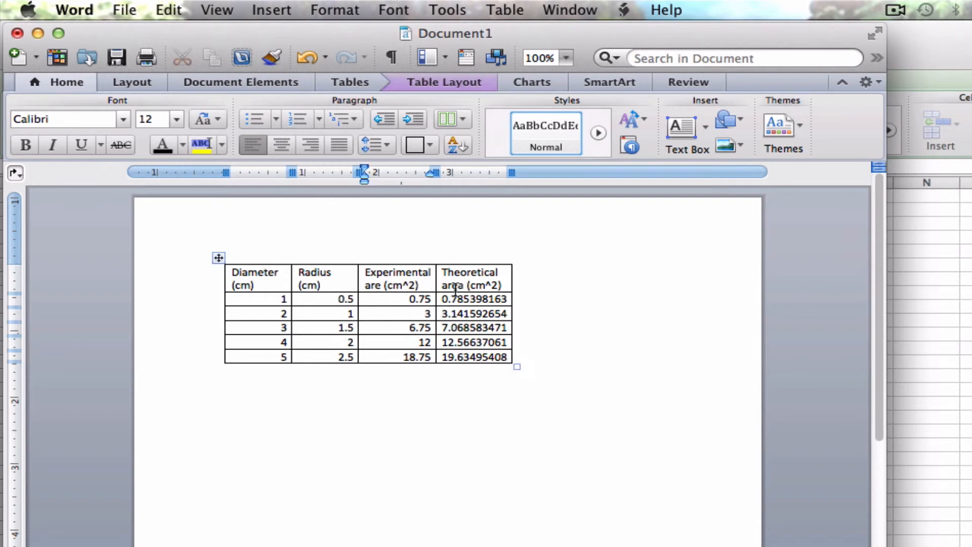
pyautogui.moveTo(233, 273); pyautogui.dragTo(479, 278)
pyautogui.click(34, 144)
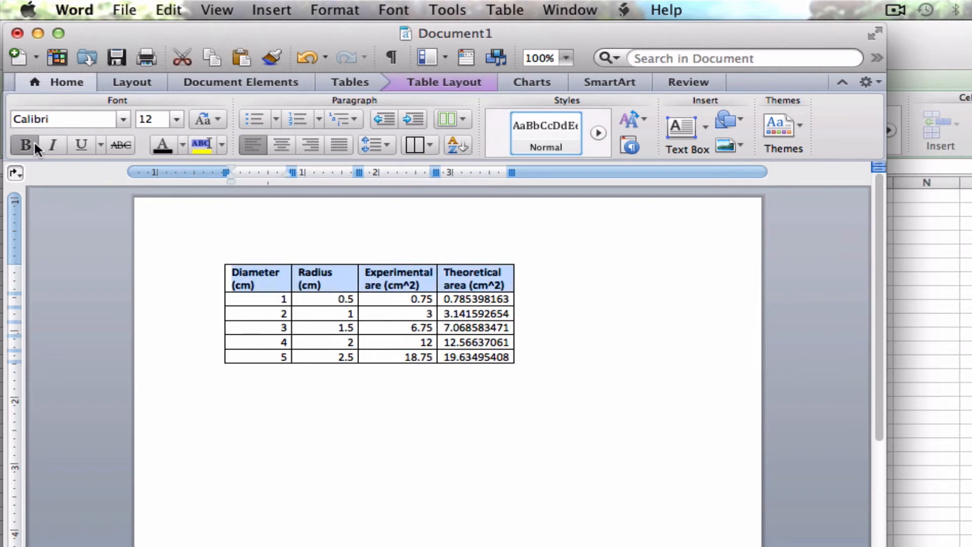
# Step: Set the cell alignment of the header row and all the data rows to Center
pyautogui.click(469, 87)
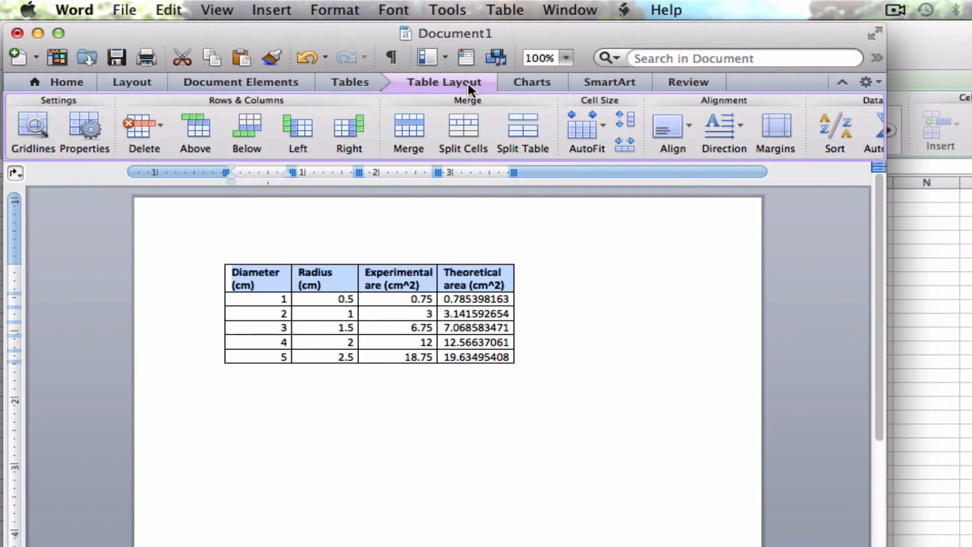
pyautogui.click(689, 122)
pyautogui.click(762, 308)
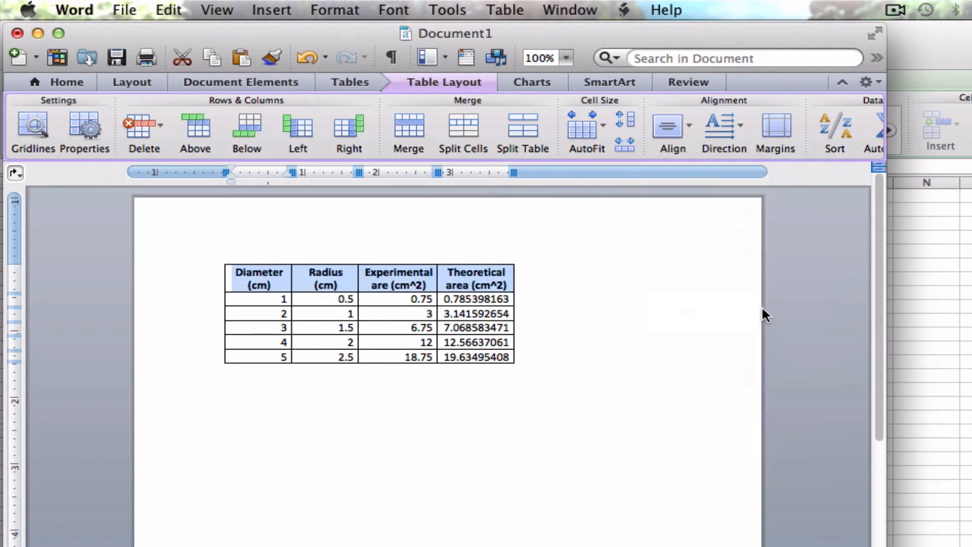
pyautogui.moveTo(259, 300); pyautogui.dragTo(506, 351)
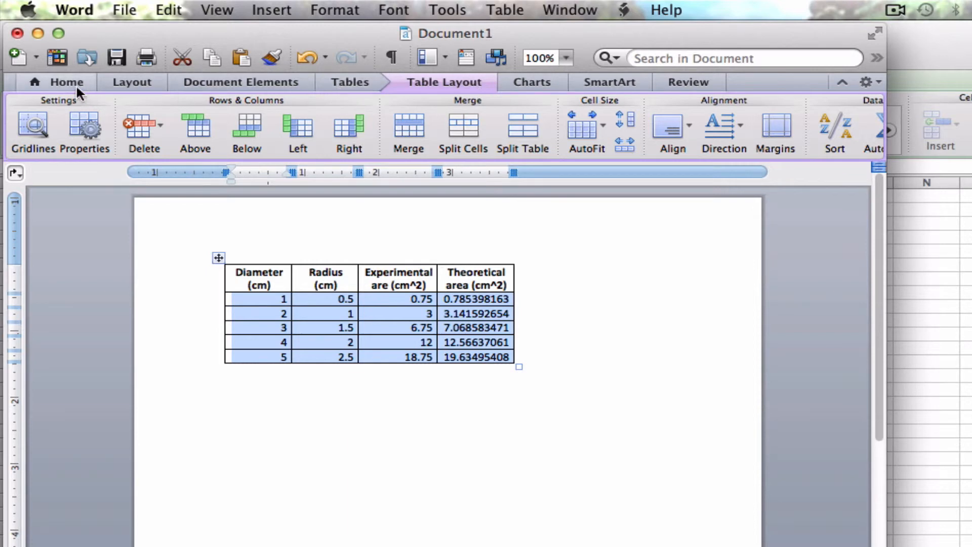
pyautogui.click(690, 126)
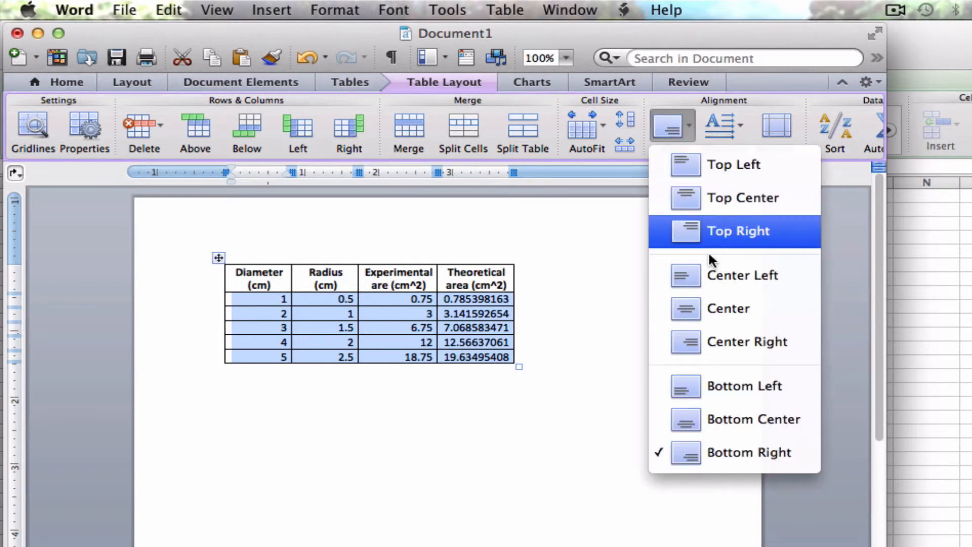
pyautogui.click(709, 312)
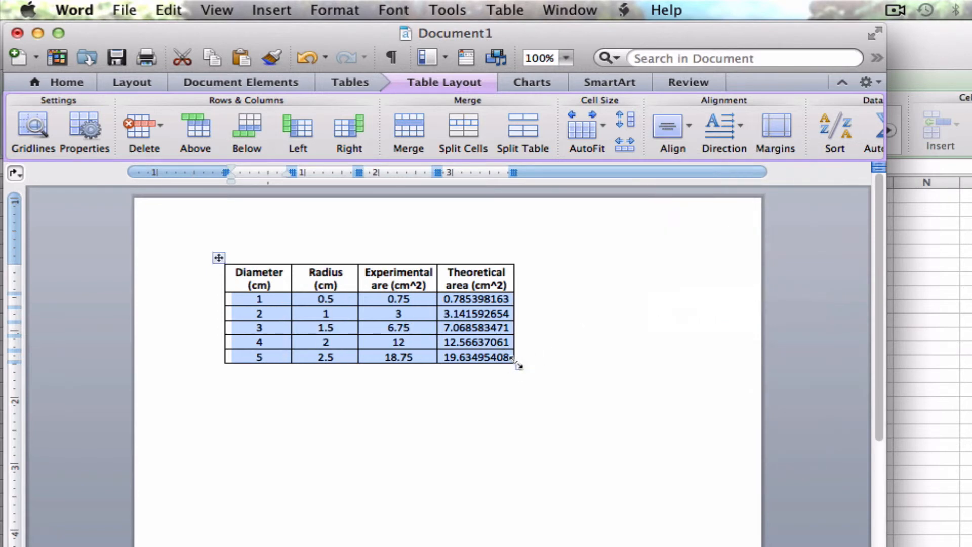
# Step: Enlarge the whole table proportionally to about 5.5 inches wide and center it horizontally on the page
pyautogui.moveTo(519, 365); pyautogui.dragTo(633, 435)
pyautogui.click(218, 259)
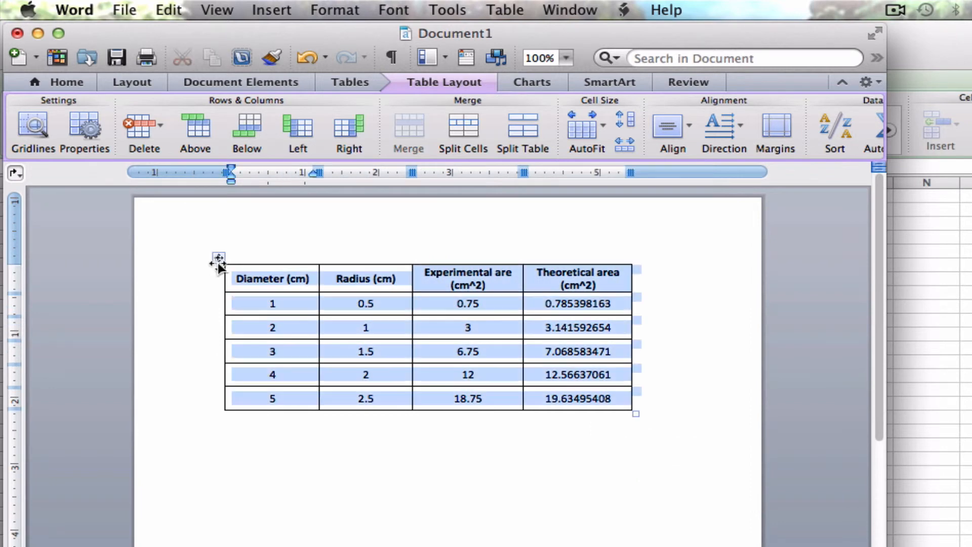
pyautogui.click(42, 77)
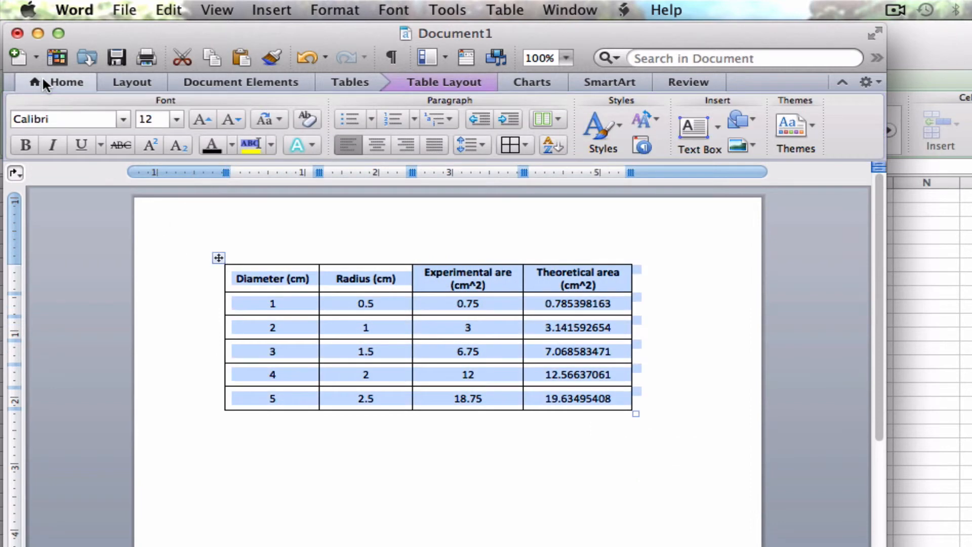
pyautogui.click(377, 147)
pyautogui.click(404, 465)
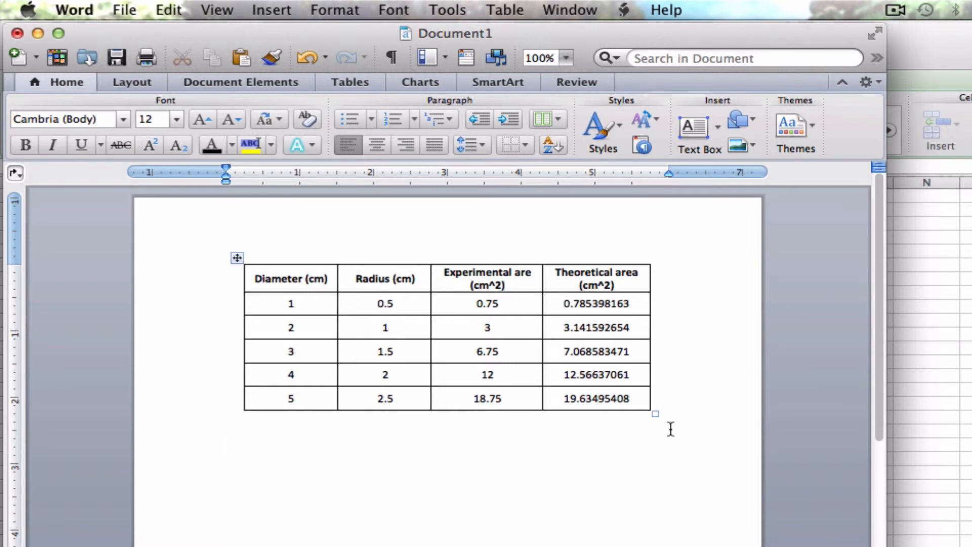
# Step: Switch to Excel and copy the entire A v r scatter chart with its trendlines and equations
pyautogui.click(911, 408)
pyautogui.click(495, 304)
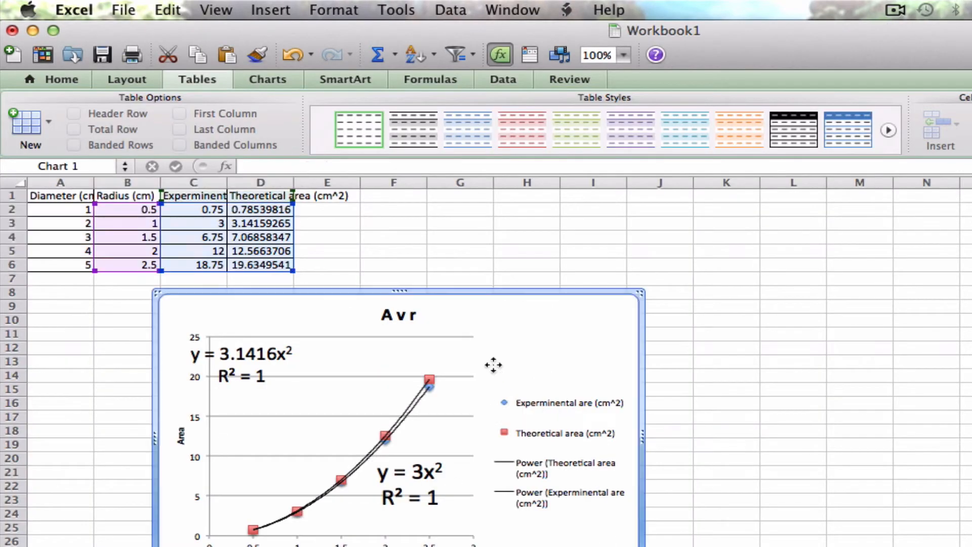
pyautogui.rightClick(530, 295)
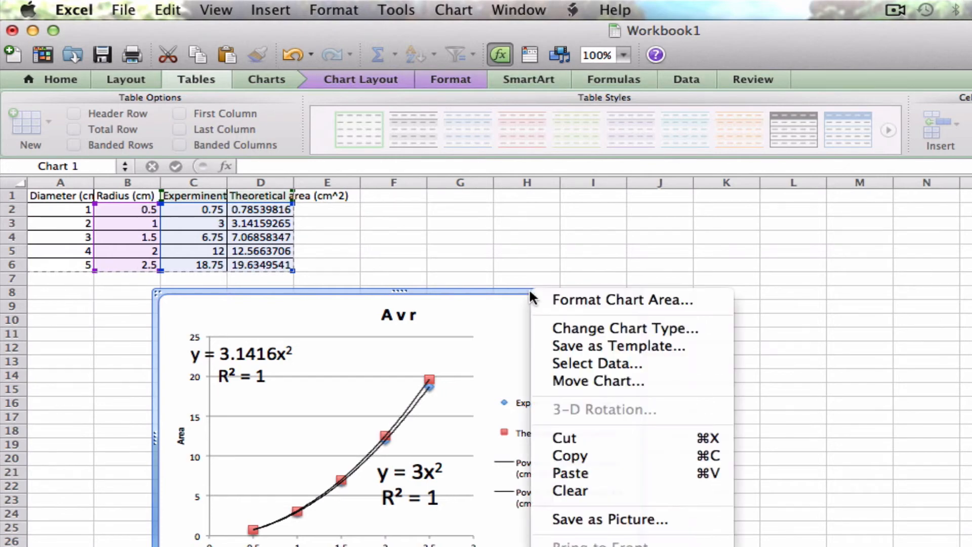
pyautogui.click(564, 456)
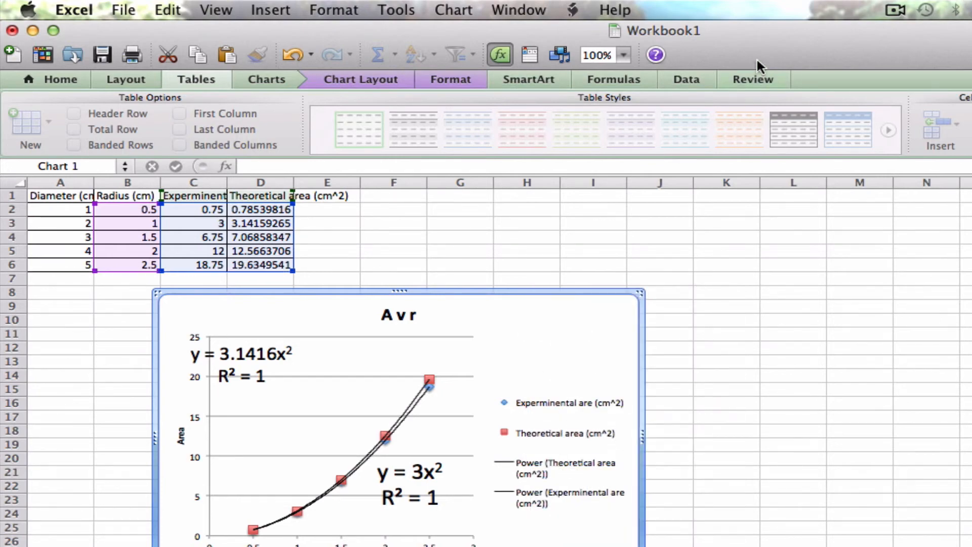
# Step: Switch back to the Word document and paste the copied chart below the data table
pyautogui.moveTo(757, 57); pyautogui.dragTo(782, 103)
pyautogui.click(754, 31)
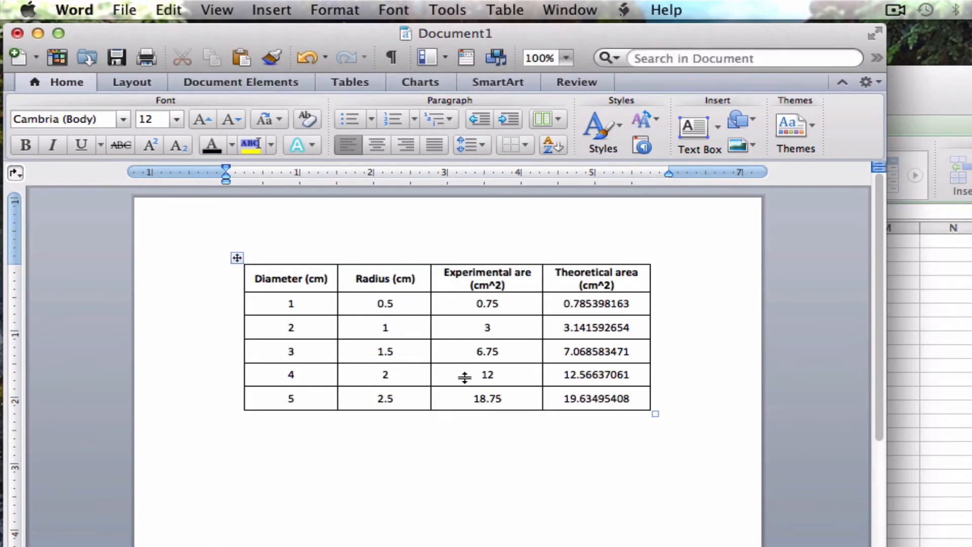
pyautogui.rightClick(280, 453)
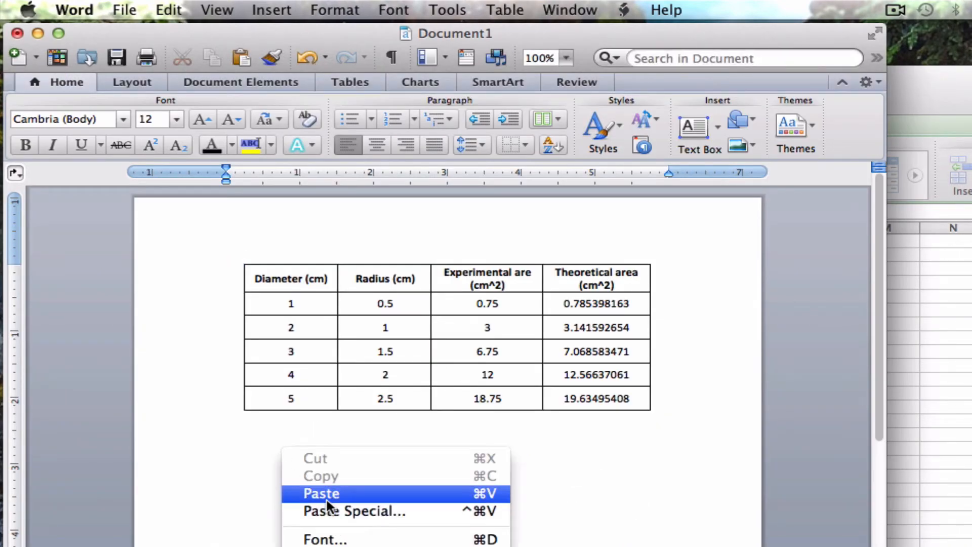
pyautogui.click(327, 499)
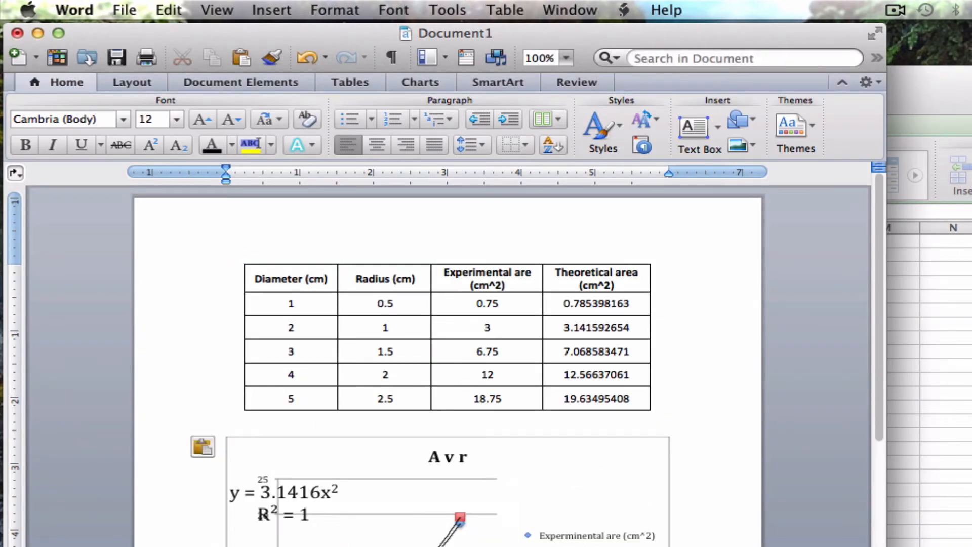
pyautogui.scroll(-5, 737, 529)
pyautogui.scroll(-2, 737, 530)
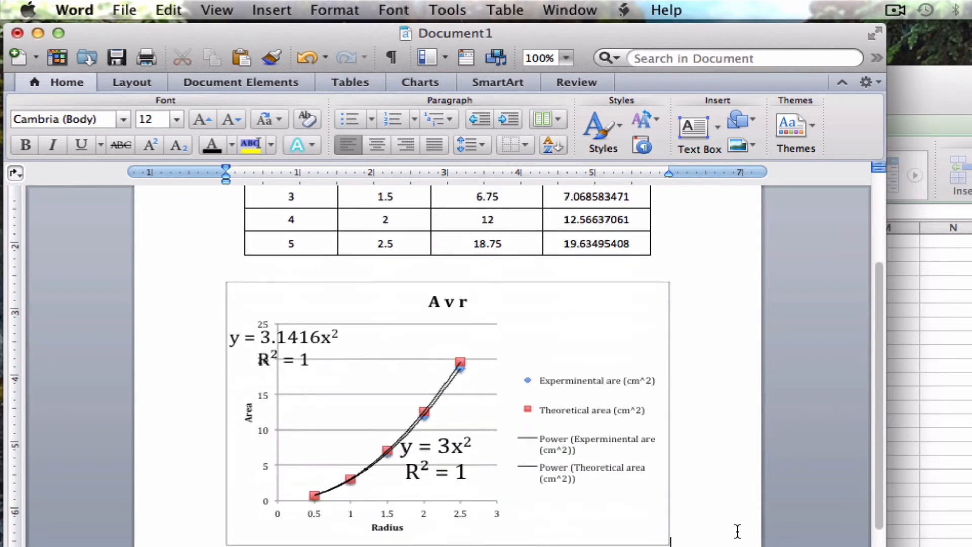